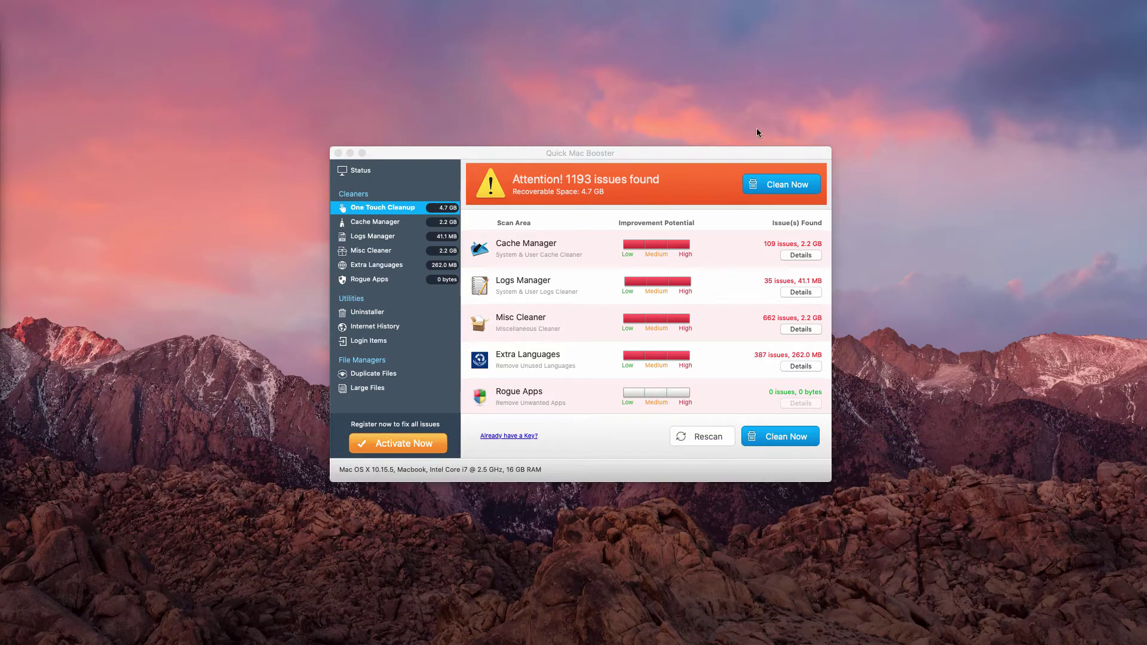
- Reposition the Quick Mac Booster window and rescan until it reports 1195 issues found
{"action": "left_click_drag", "start_coordinate": [719, 152], "coordinate": [722, 159]}
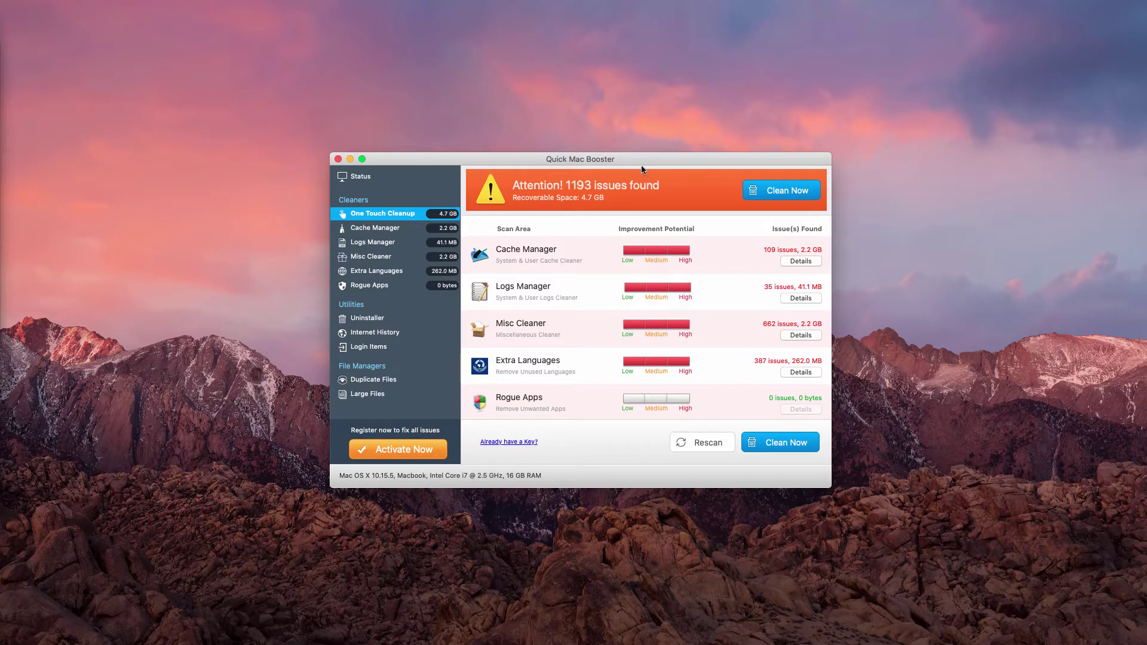
{"action": "left_click_drag", "start_coordinate": [627, 159], "coordinate": [626, 163]}
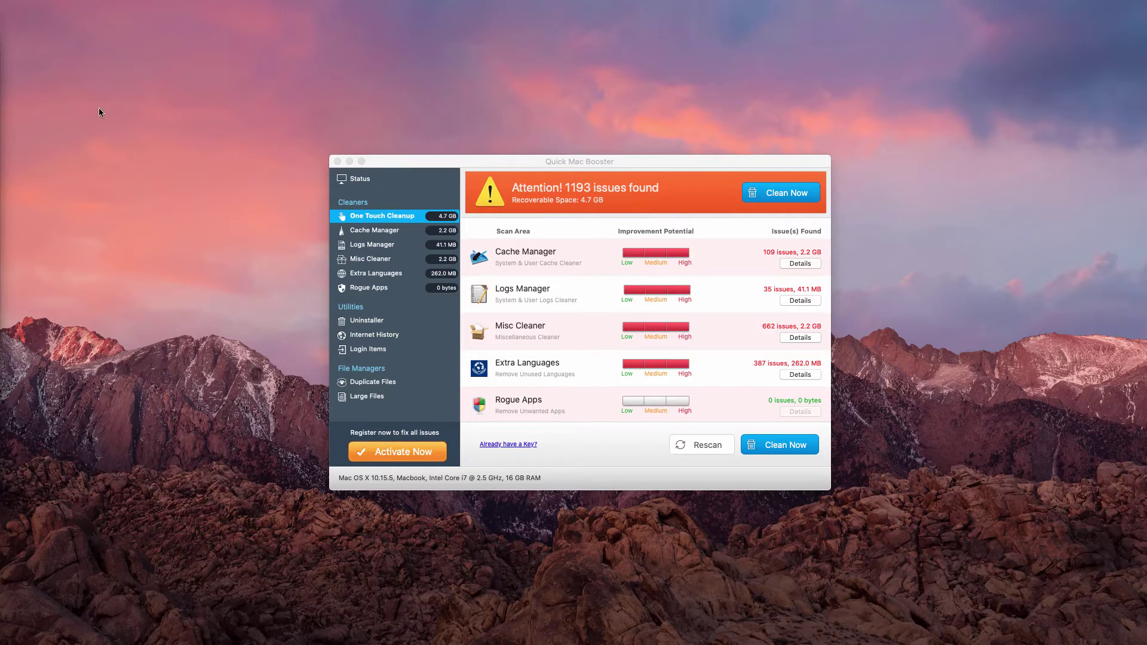
{"action": "left_click", "coordinate": [753, 166]}
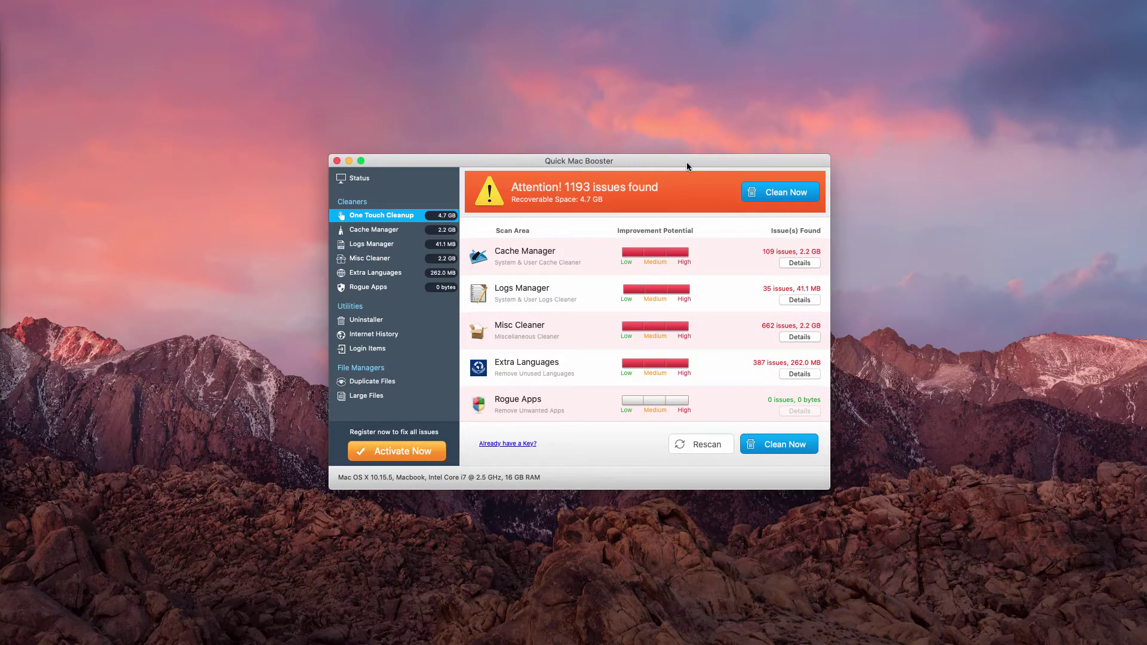
{"action": "left_click_drag", "start_coordinate": [686, 163], "coordinate": [661, 172]}
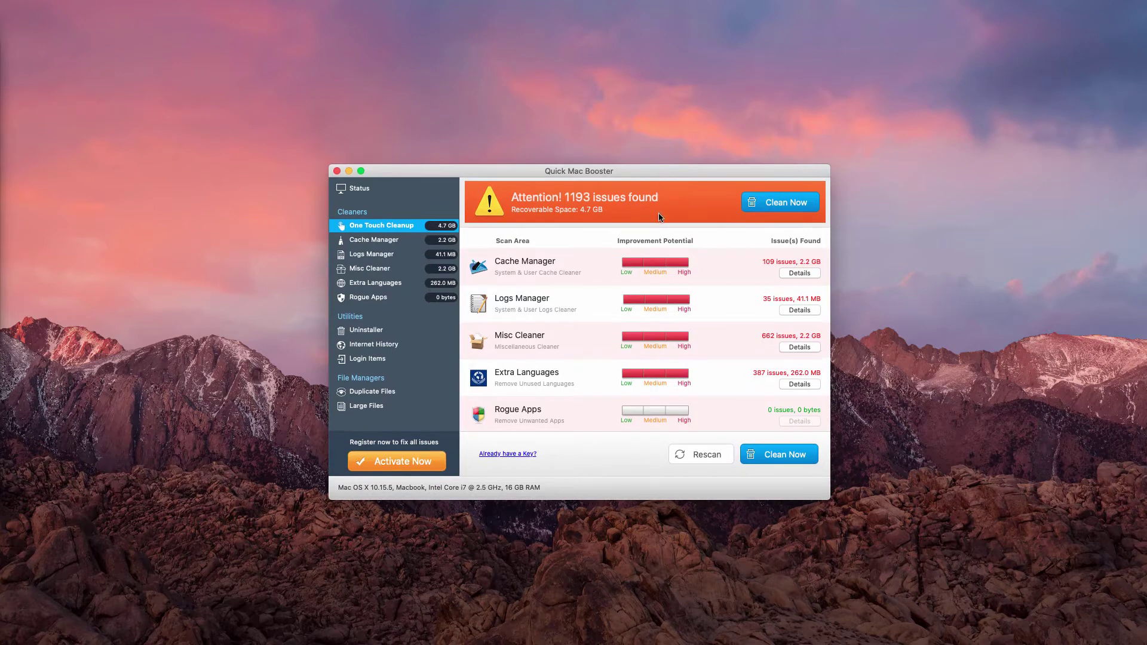
{"action": "left_click", "coordinate": [709, 457]}
{"action": "left_click_drag", "start_coordinate": [619, 170], "coordinate": [621, 177]}
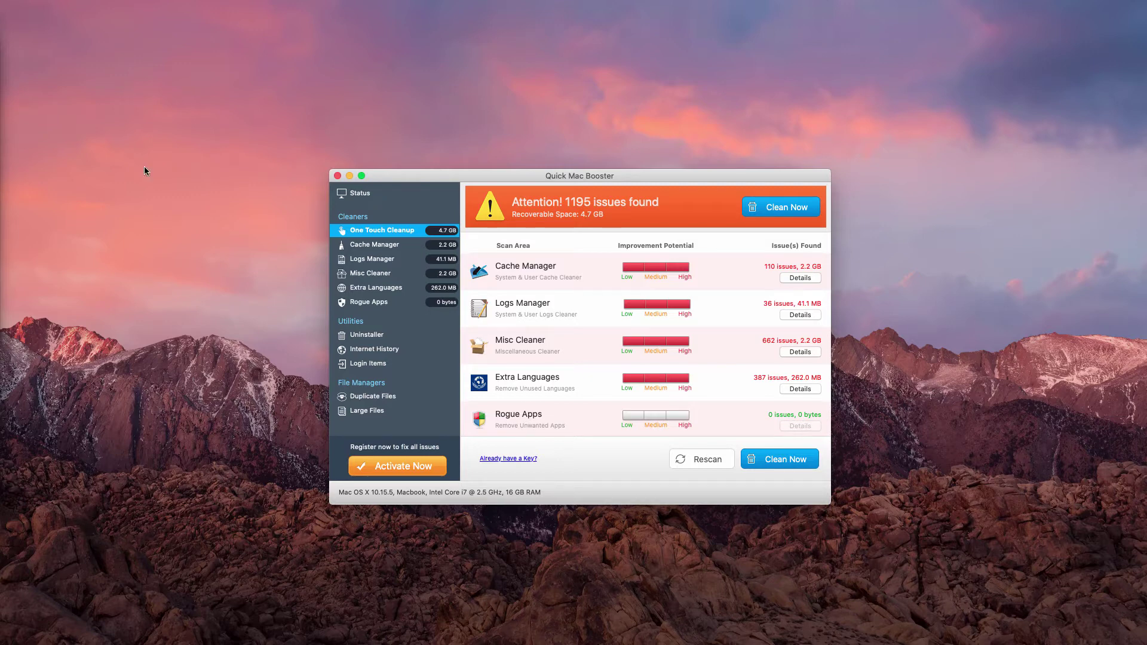
{"action": "left_click_drag", "start_coordinate": [588, 175], "coordinate": [649, 204]}
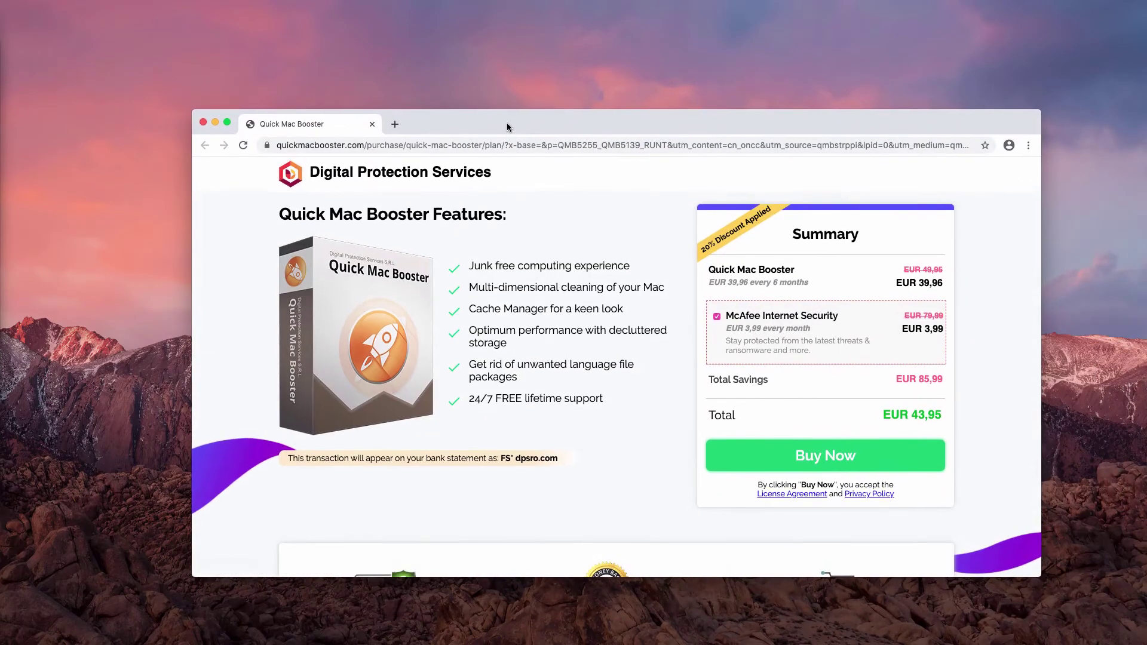
- Move the Quick Mac Booster purchase page aside, scroll it, and close the Chrome window
{"action": "left_click_drag", "start_coordinate": [507, 124], "coordinate": [528, 145]}
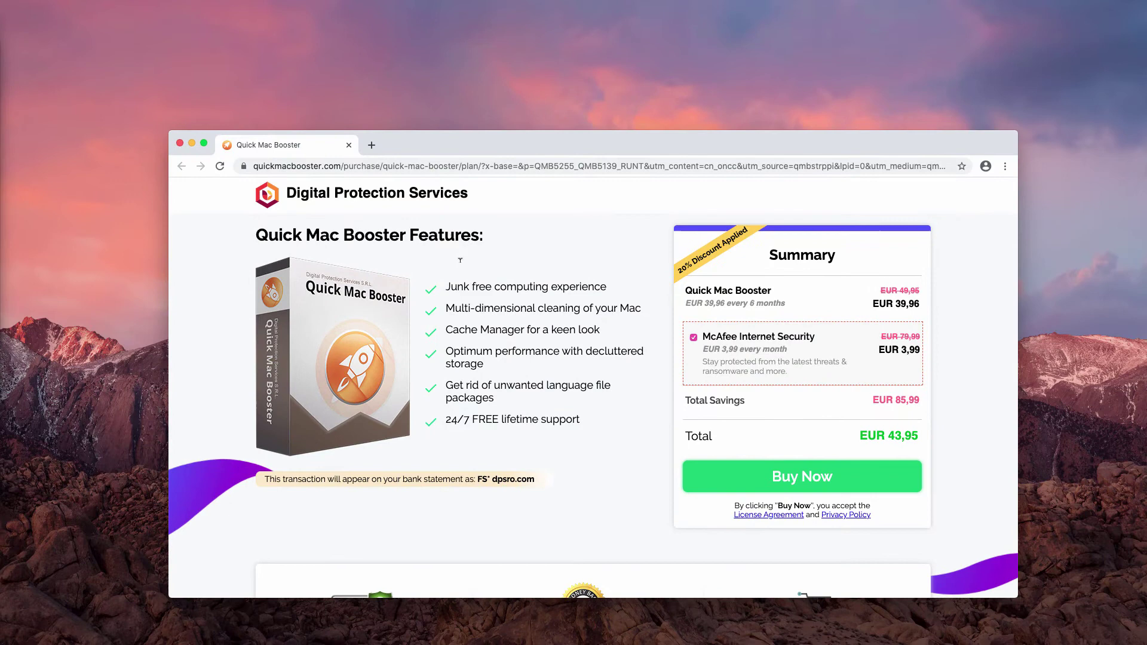
{"action": "scroll", "coordinate": [602, 317], "scroll_direction": "down", "scroll_amount": 1}
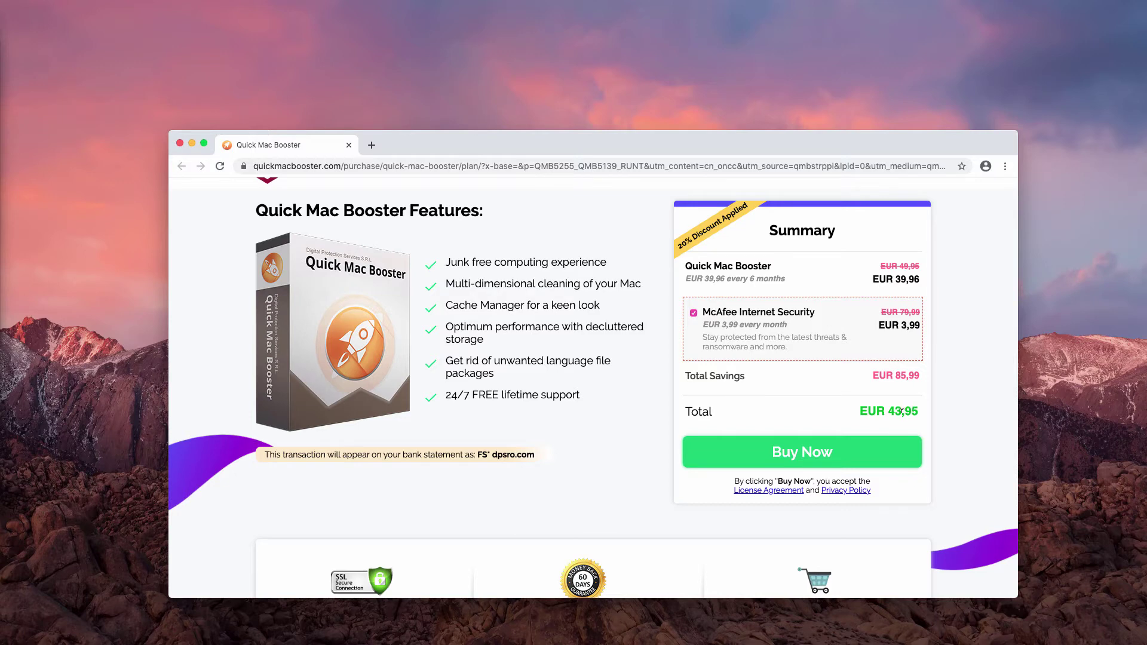
{"action": "left_click", "coordinate": [179, 145]}
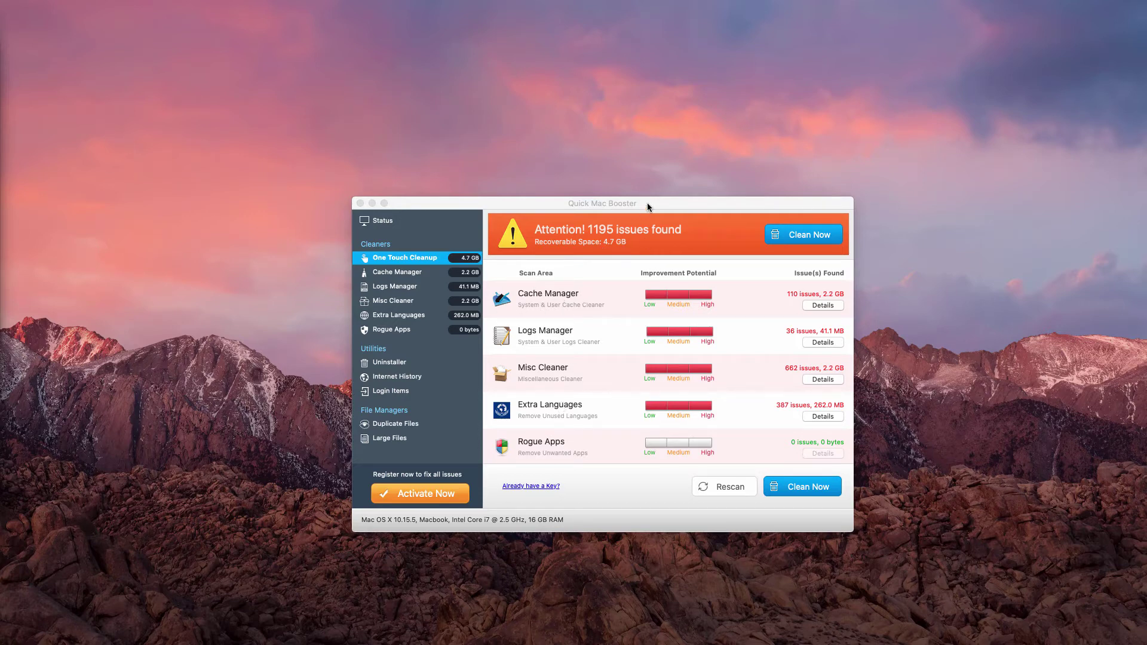
- Bring the Quick Mac Booster scan results window to the front and reposition it slightly
{"action": "left_click_drag", "start_coordinate": [647, 206], "coordinate": [649, 209]}
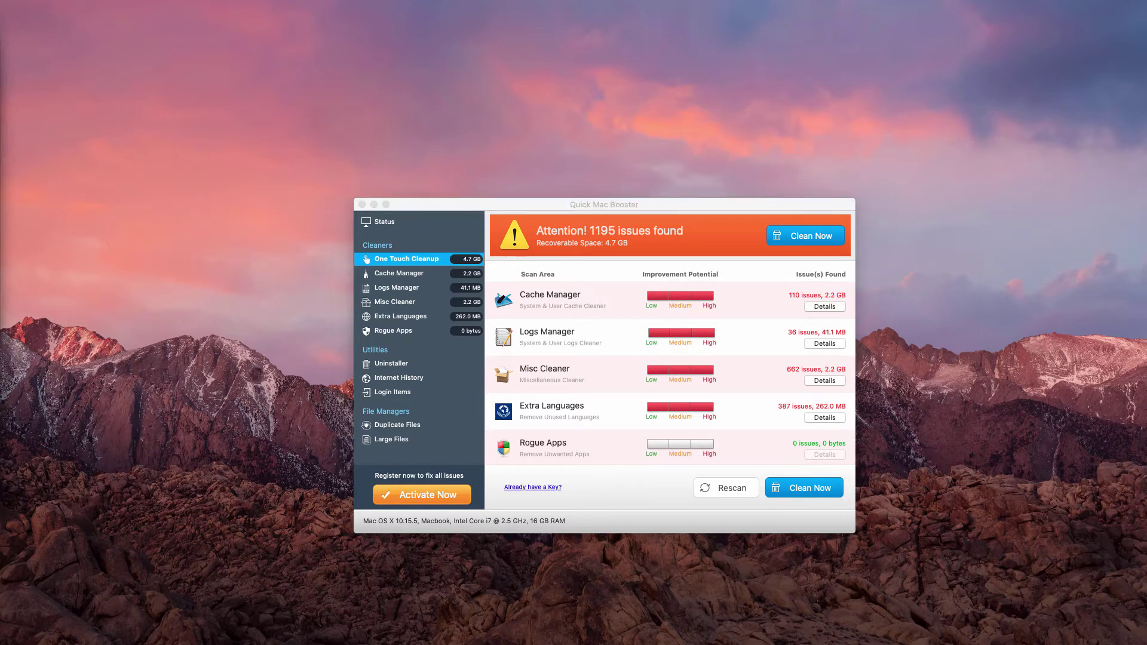
{"action": "left_click", "coordinate": [657, 205]}
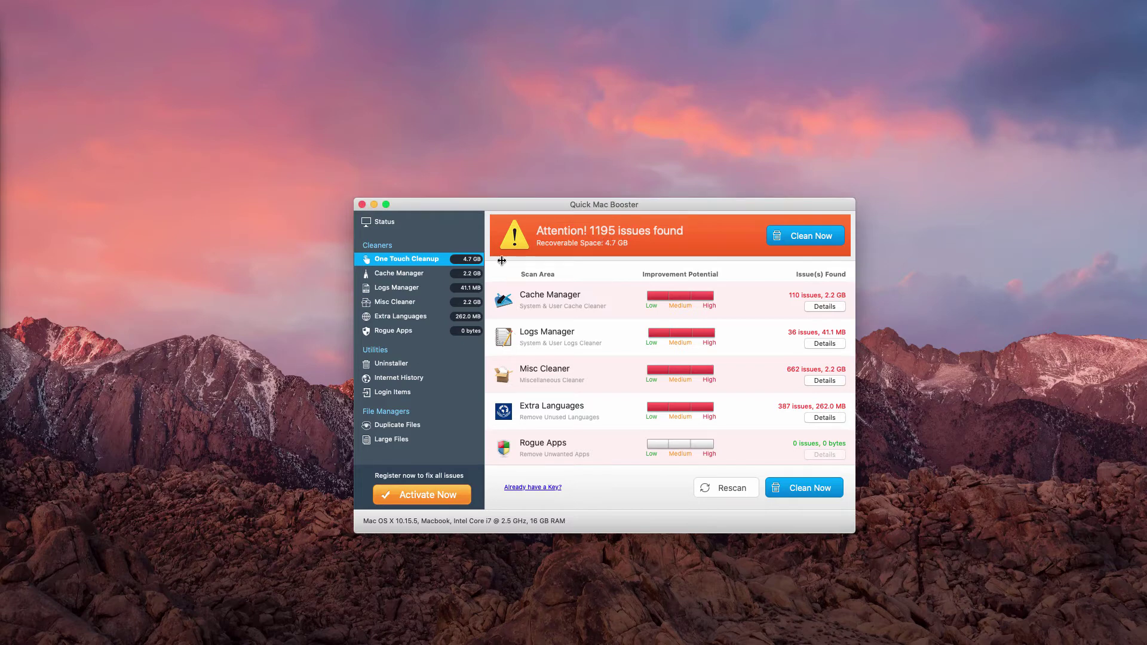
{"action": "left_click_drag", "start_coordinate": [529, 200], "coordinate": [528, 193]}
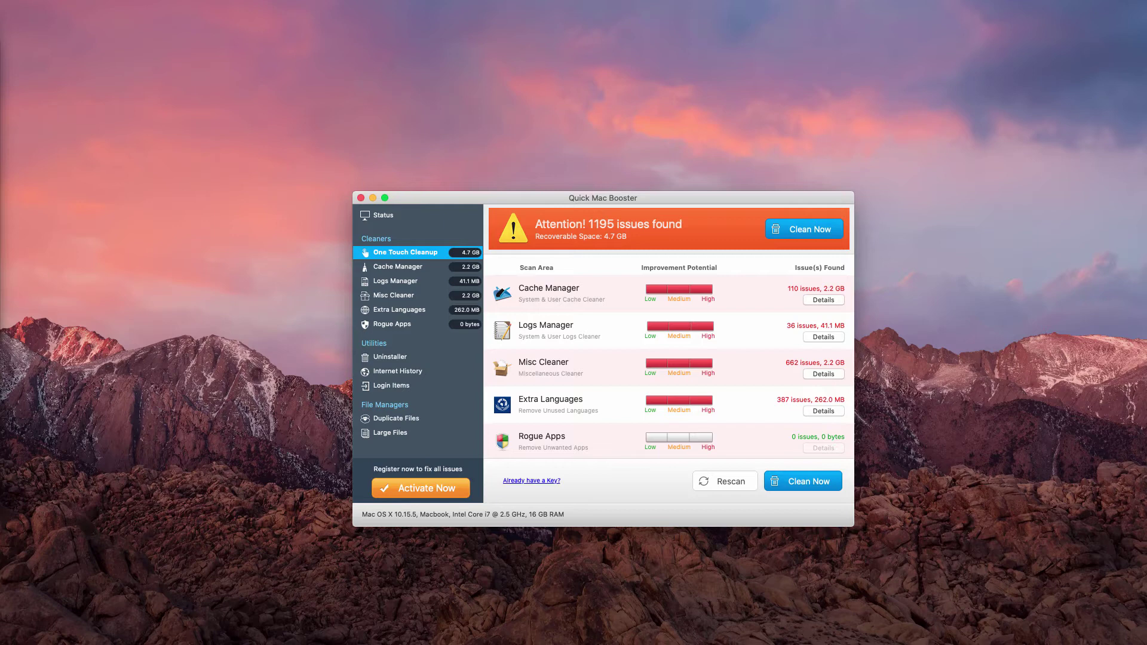
- In Finder's Applications folder, try moving Quick Mac Booster.app to the Trash
{"action": "key", "text": "super+Tab"}
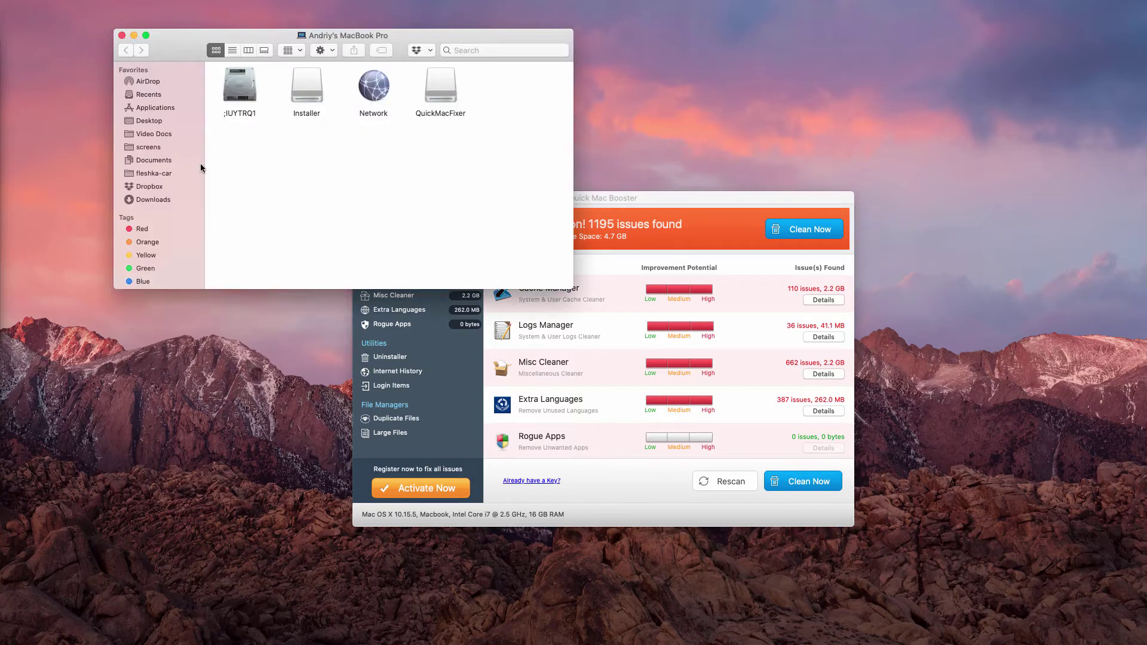
{"action": "left_click", "coordinate": [164, 110]}
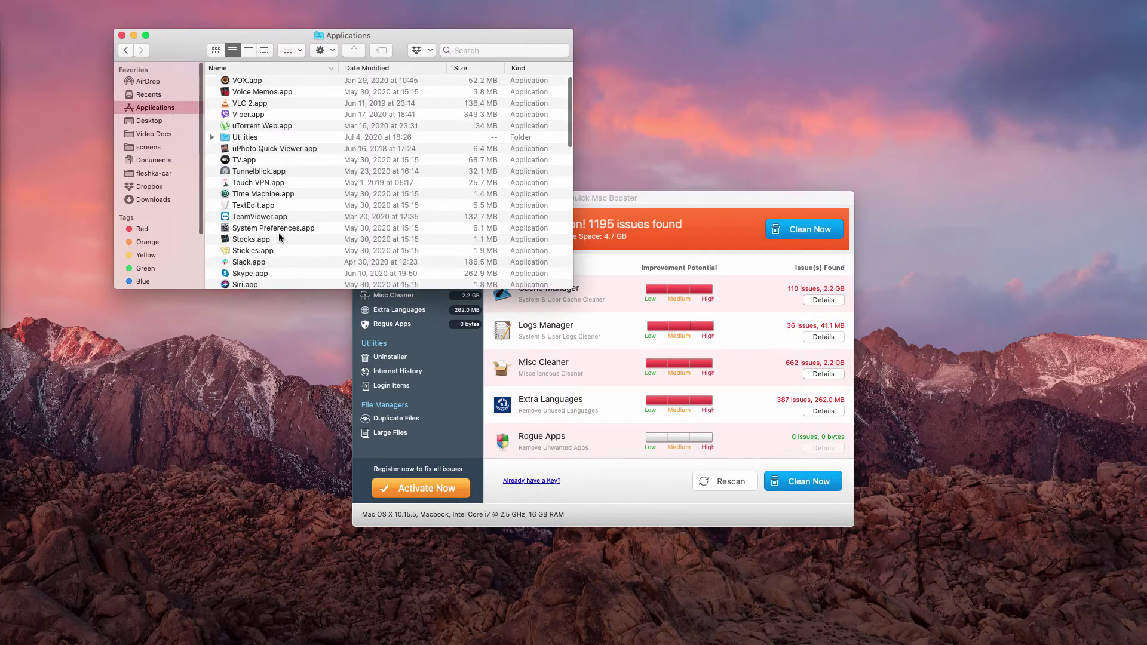
{"action": "scroll", "coordinate": [278, 216], "scroll_direction": "down", "scroll_amount": 5}
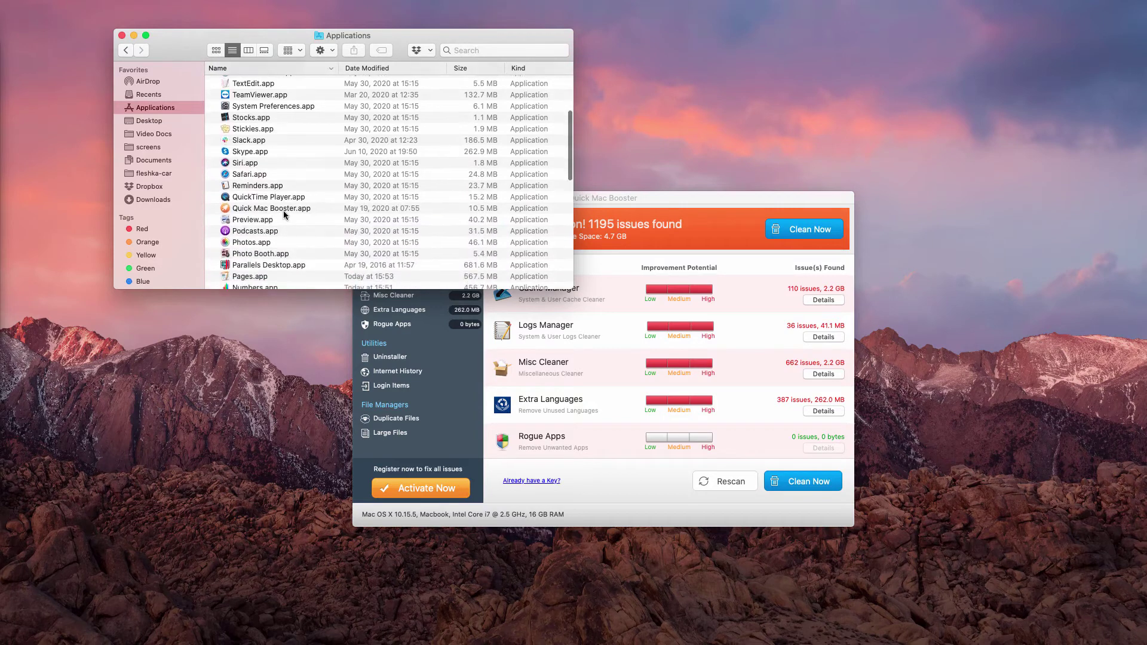
{"action": "left_click", "coordinate": [284, 209]}
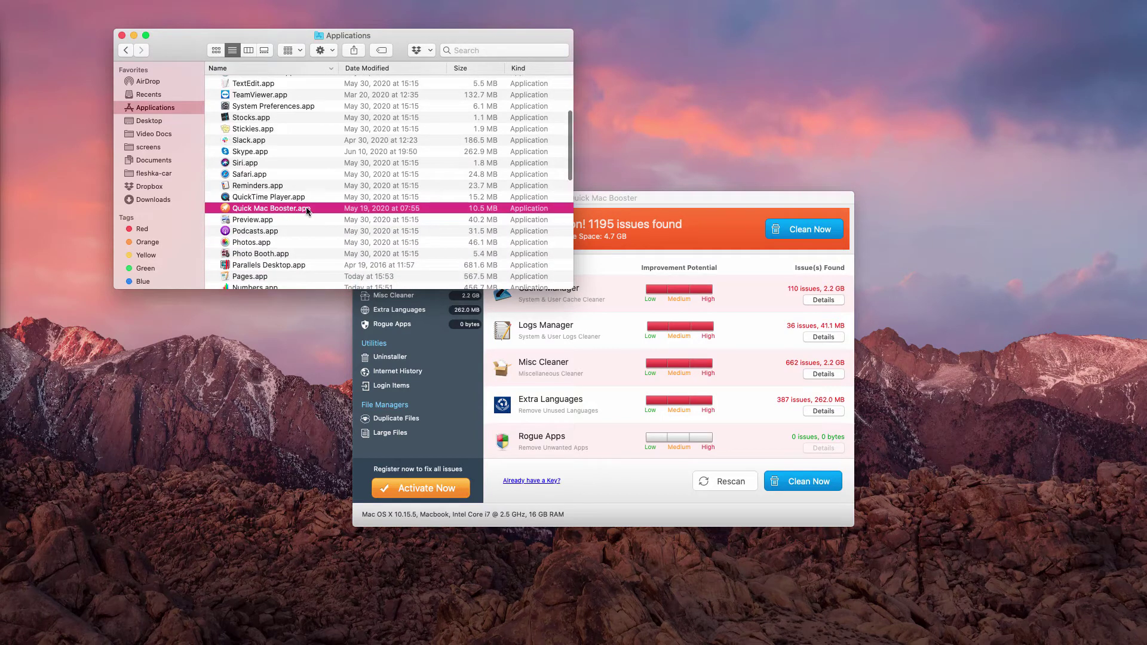
{"action": "right_click", "coordinate": [306, 207]}
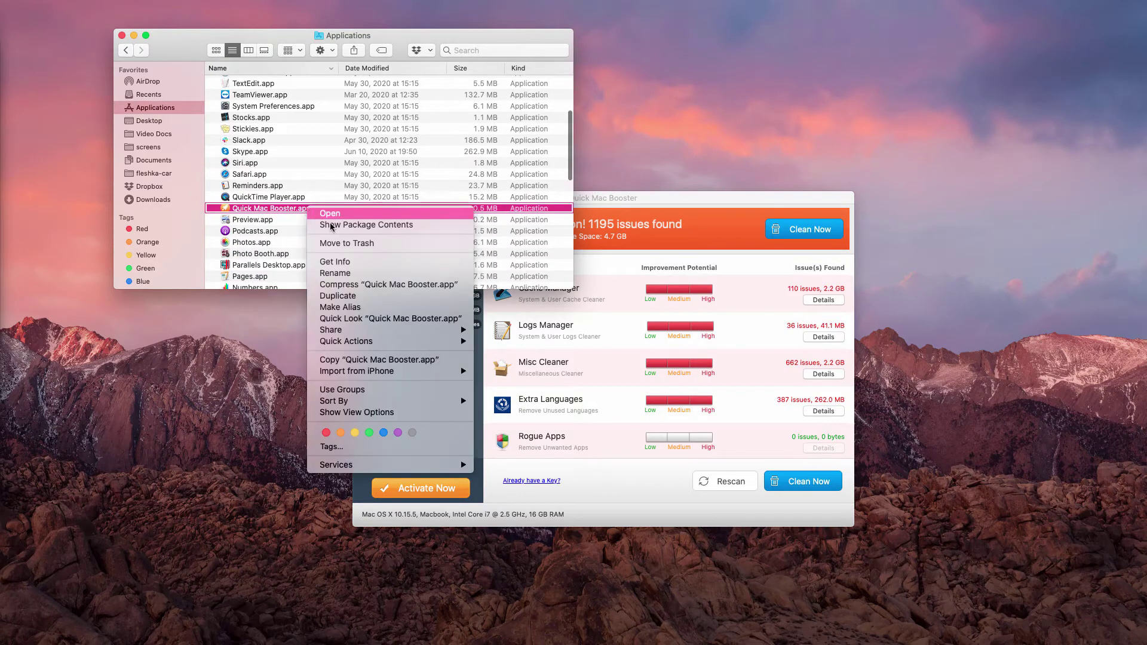
{"action": "left_click", "coordinate": [375, 244]}
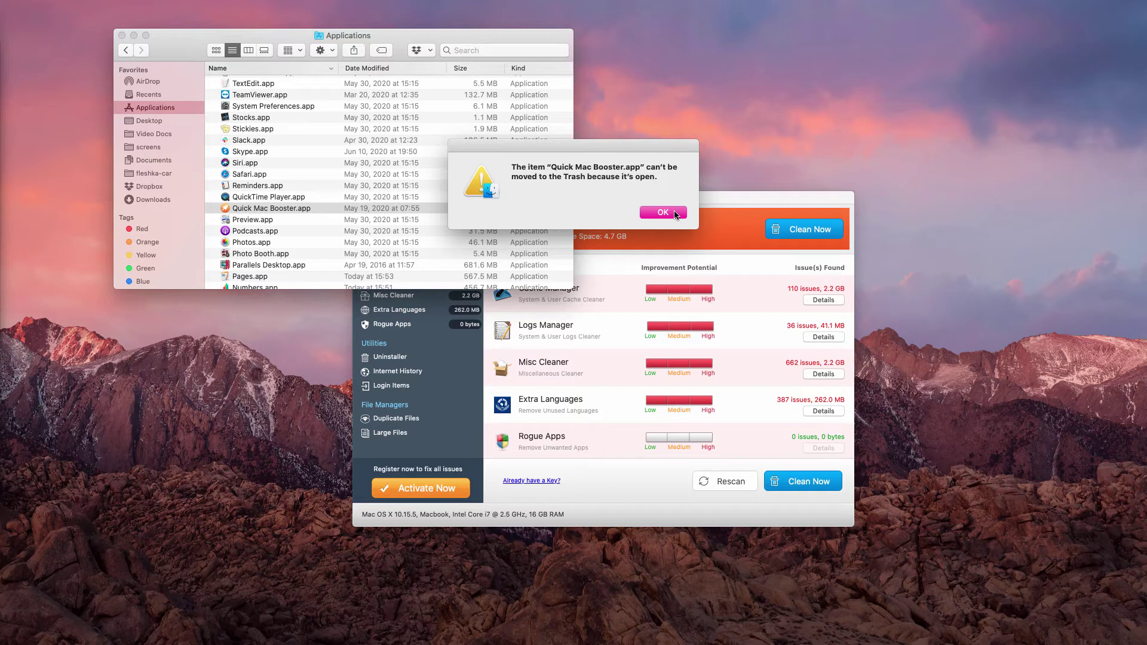
- Force quit Quick Mac Booster and dismiss the can't-move-to-Trash alert
{"action": "key", "text": "super+alt+Escape"}
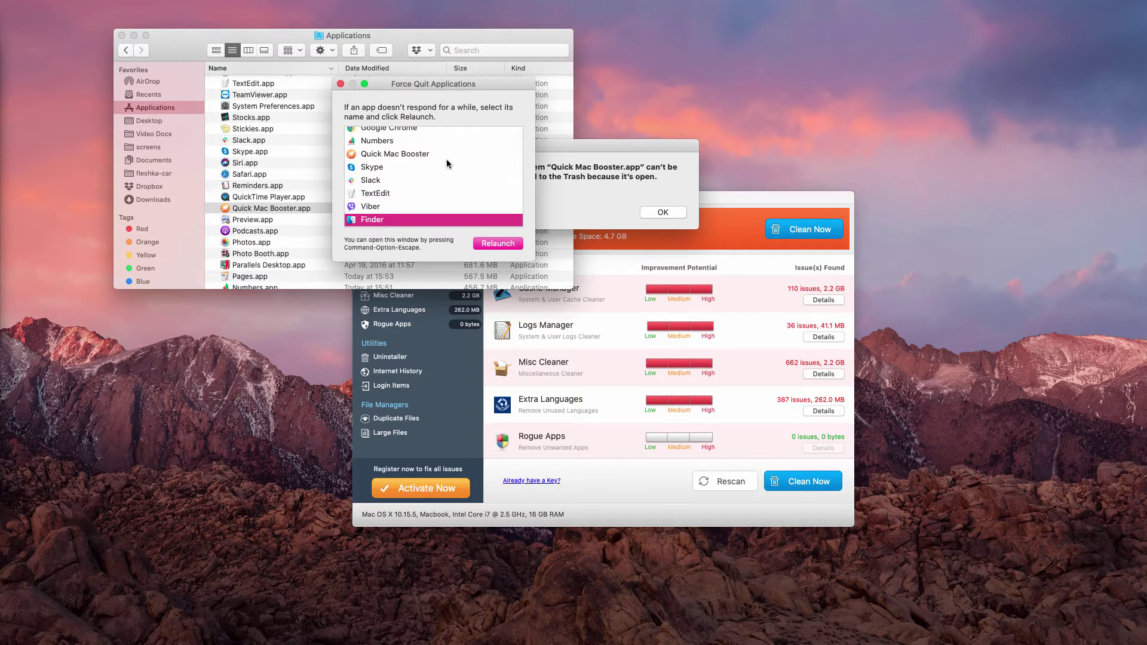
{"action": "left_click", "coordinate": [426, 156]}
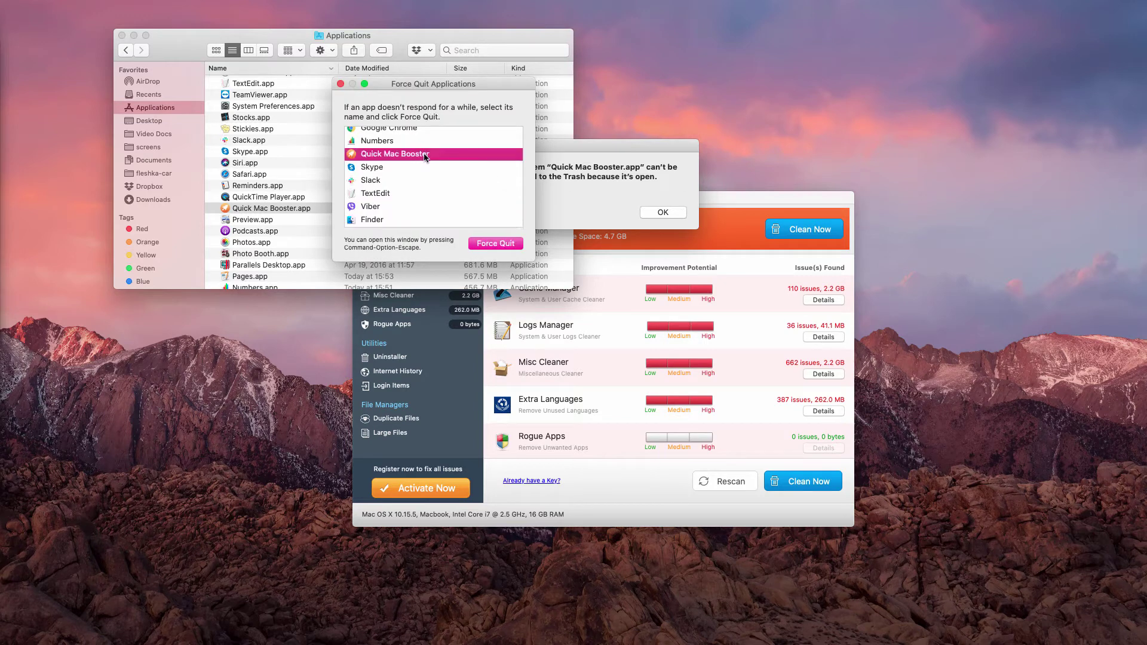
{"action": "left_click", "coordinate": [506, 244]}
{"action": "left_click", "coordinate": [519, 155]}
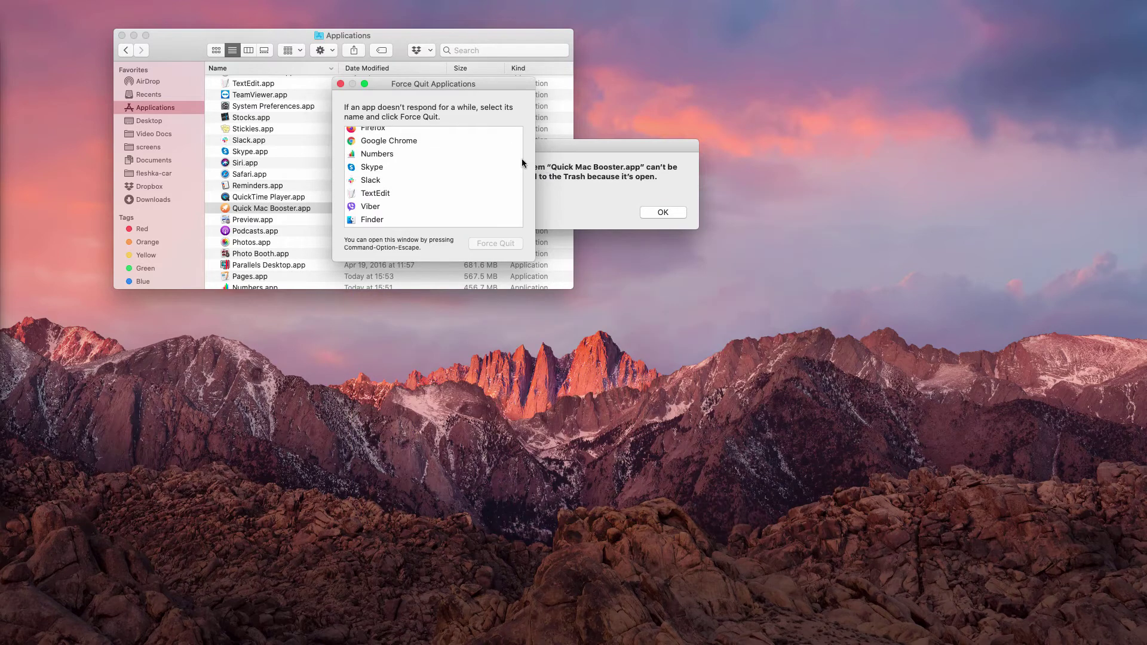
{"action": "left_click", "coordinate": [650, 212]}
{"action": "left_click", "coordinate": [341, 84]}
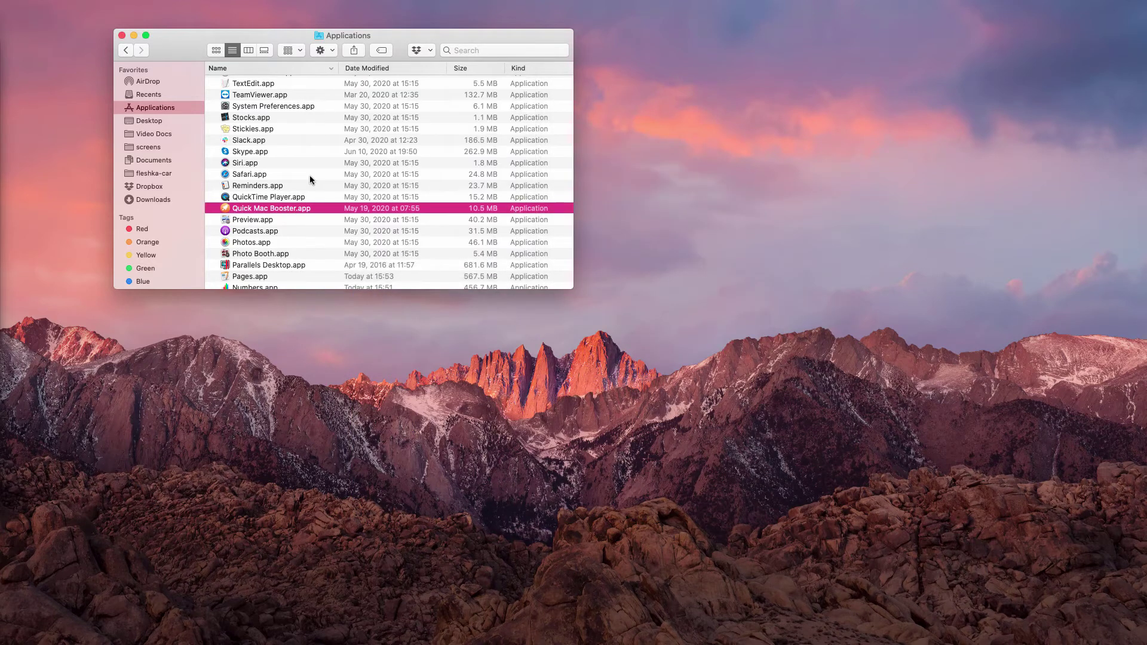
- Move Quick Mac Booster.app to the Trash, then choose Empty Trash
{"action": "right_click", "coordinate": [299, 209]}
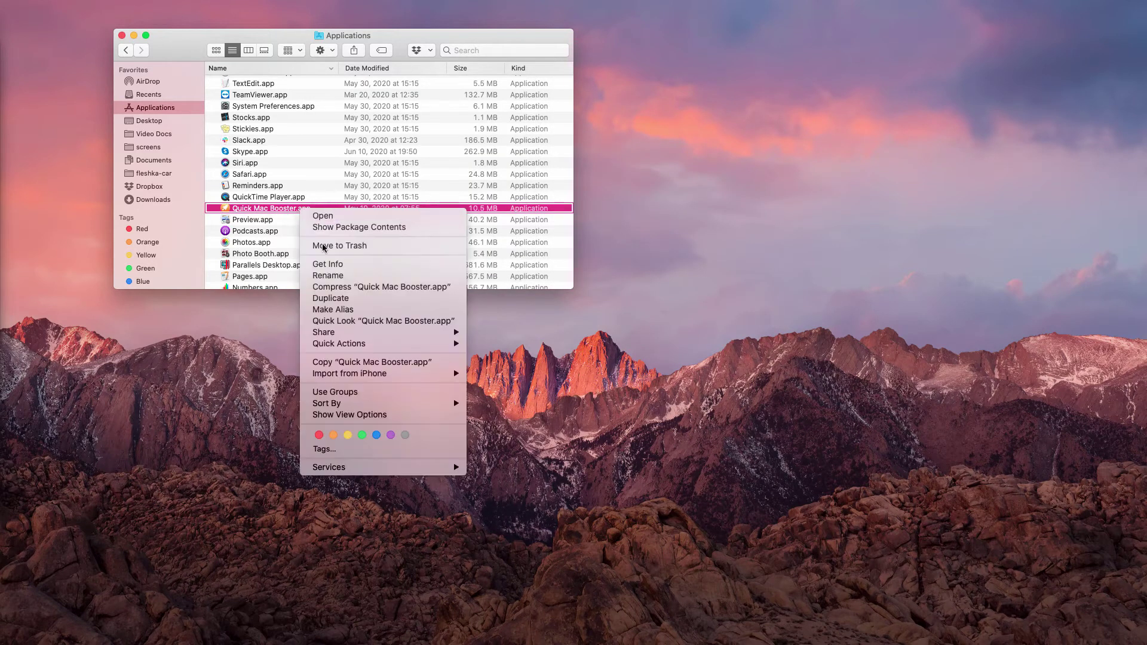
{"action": "left_click", "coordinate": [365, 245]}
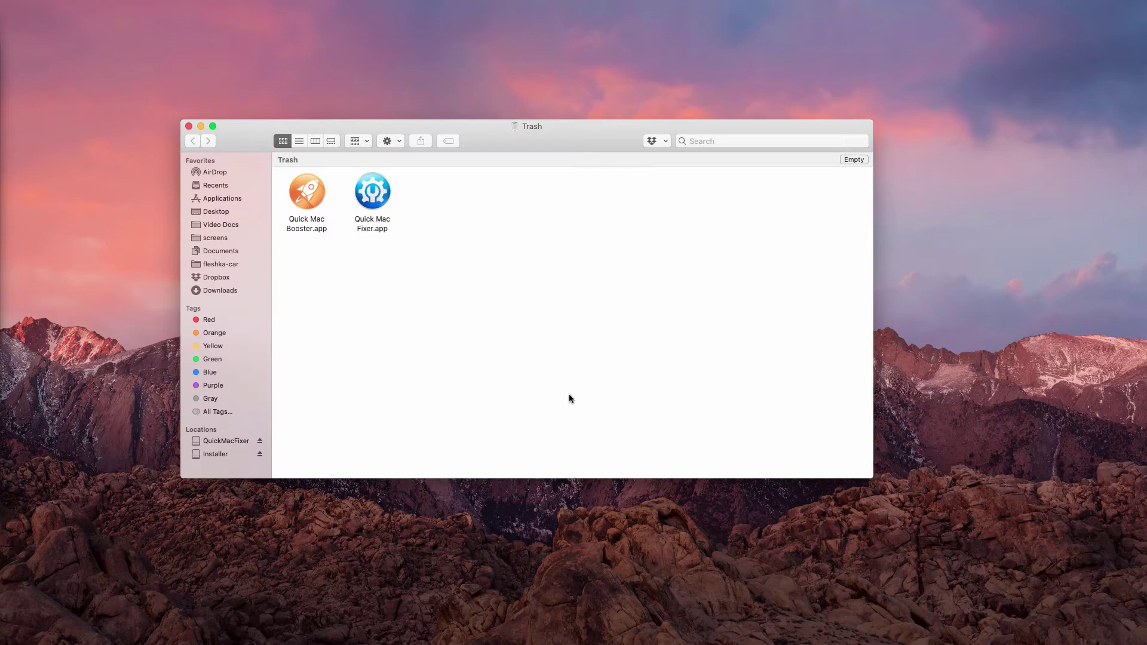
{"action": "right_click", "coordinate": [548, 387]}
{"action": "left_click", "coordinate": [578, 393]}
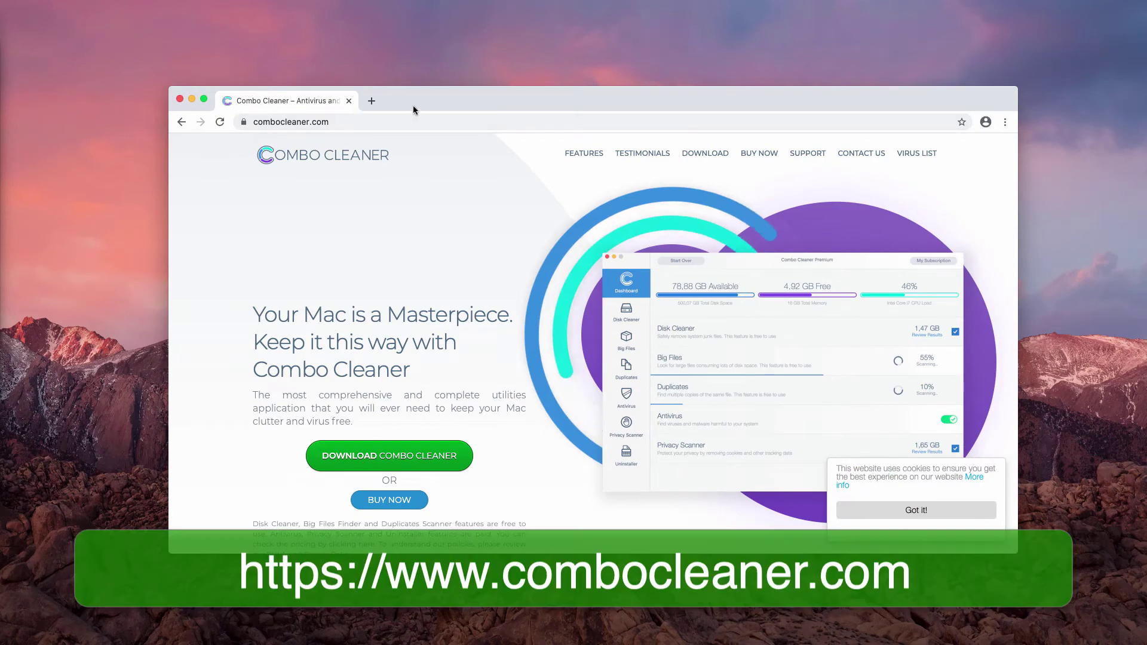
- Load combocleaner.com in Chrome and drag the Combo Cleaner window to the screen centre
{"action": "left_click", "coordinate": [371, 114]}
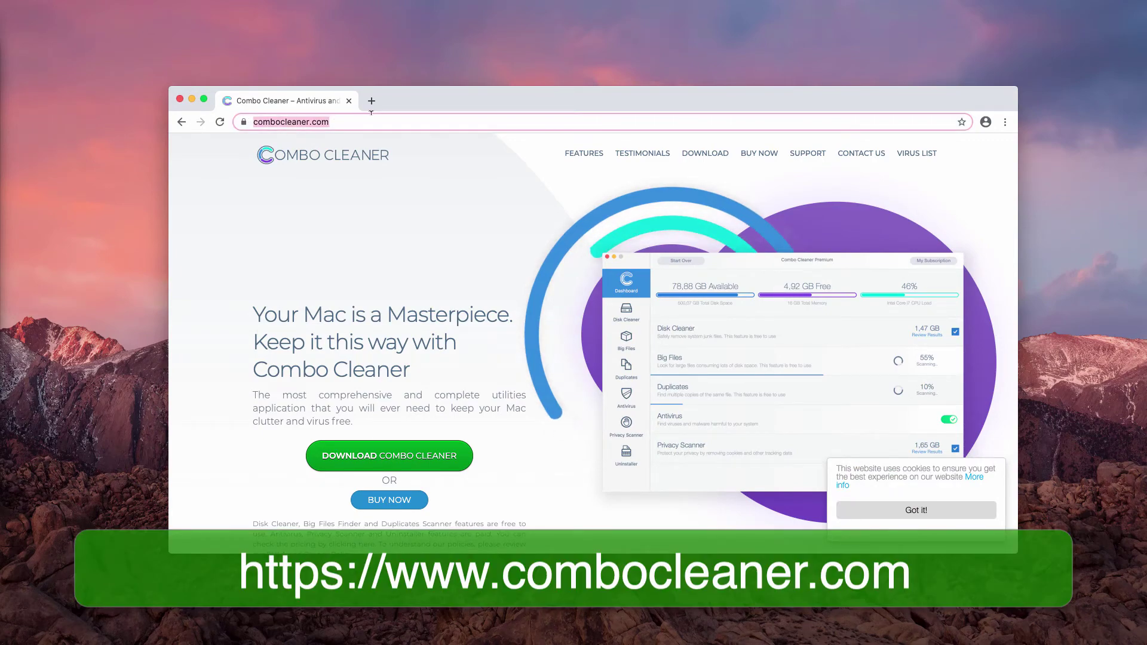
{"action": "type", "text": "https://www.combocleaner.com"}
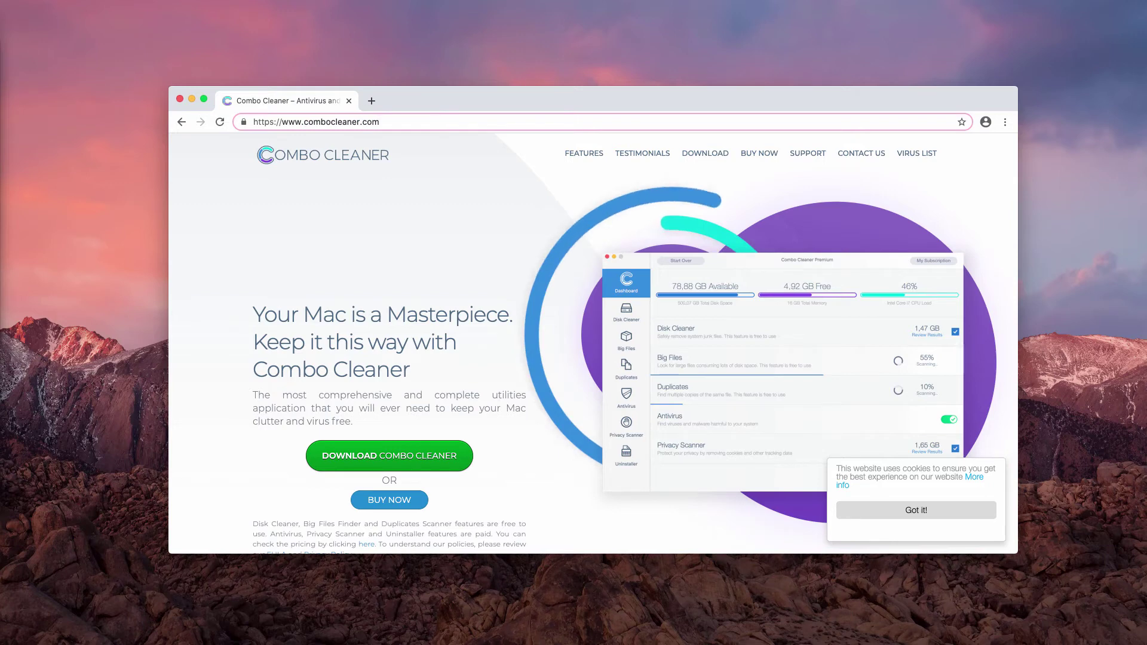
{"action": "left_click", "coordinate": [102, 296]}
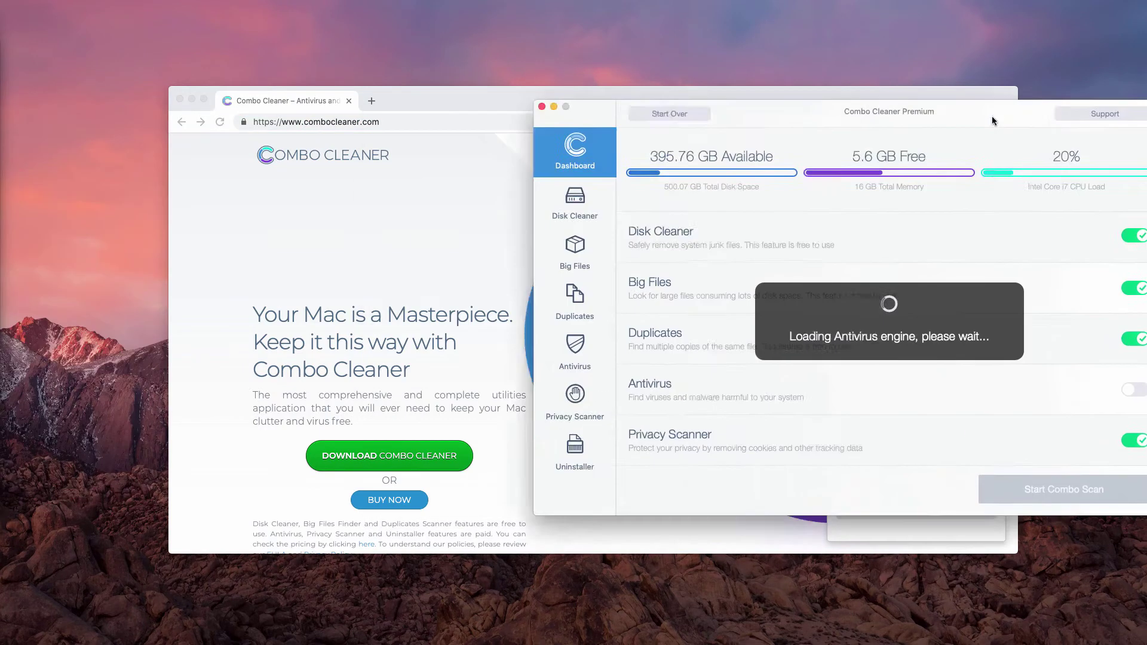
{"action": "left_click_drag", "start_coordinate": [991, 115], "coordinate": [731, 115]}
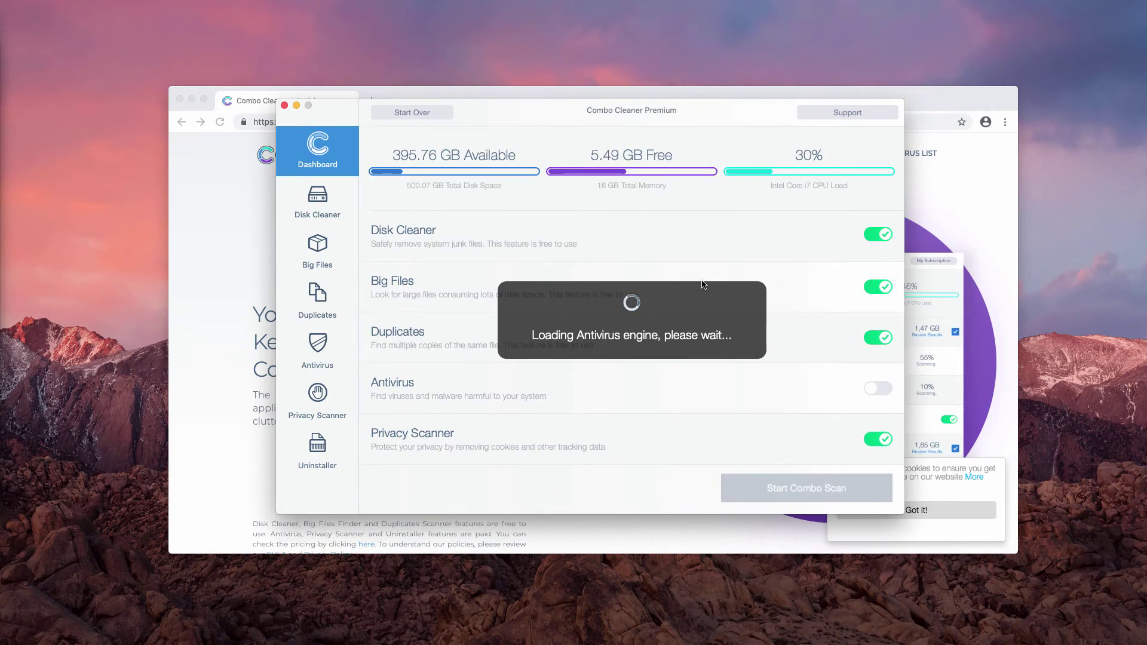
- Start Combo Cleaner's combo scan of the whole Mac from the Dashboard
{"action": "left_click", "coordinate": [777, 490]}
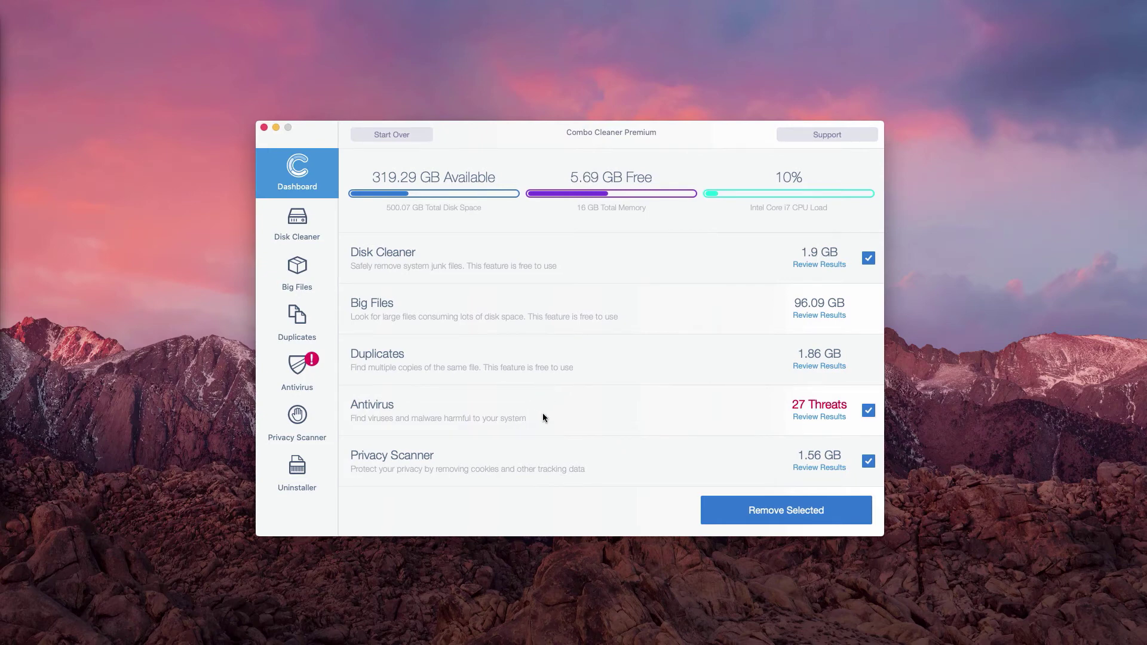
- Open Review Results for the 27 antivirus threats and scroll through the list
{"action": "left_click", "coordinate": [819, 417]}
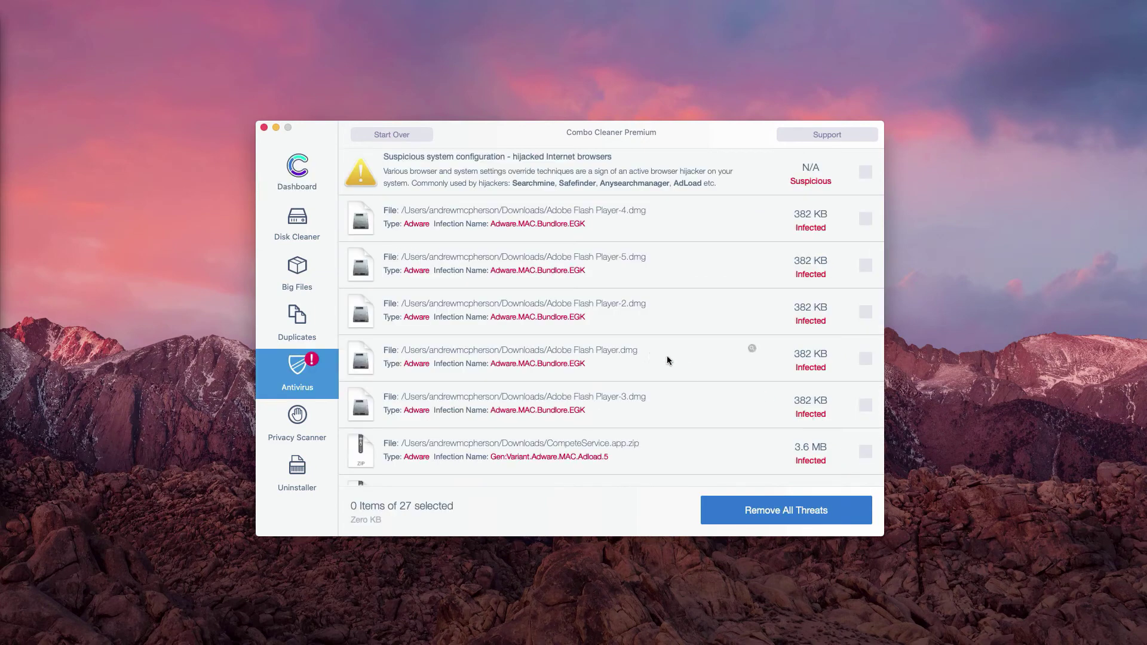
{"action": "scroll", "coordinate": [499, 259], "scroll_direction": "down", "scroll_amount": 5}
{"action": "scroll", "coordinate": [500, 280], "scroll_direction": "down", "scroll_amount": 15}
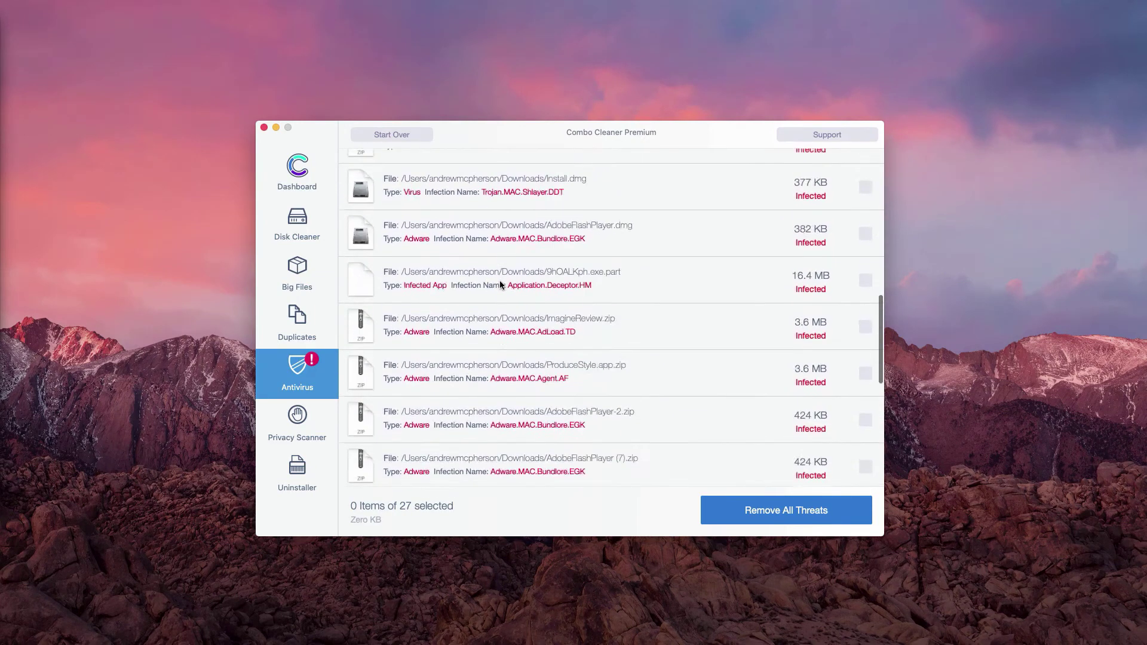
{"action": "scroll", "coordinate": [501, 294], "scroll_direction": "up", "scroll_amount": 15}
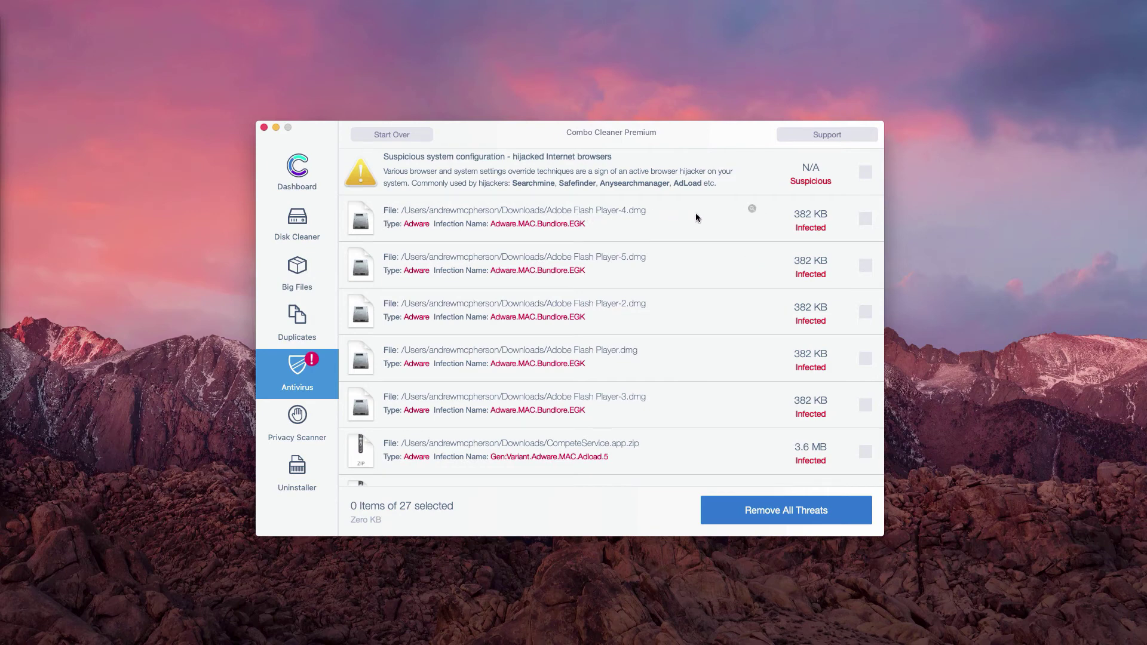
- Reveal Adobe Flash Player-4.dmg in Downloads, move it to the Trash, and close the window
{"action": "left_click", "coordinate": [751, 210]}
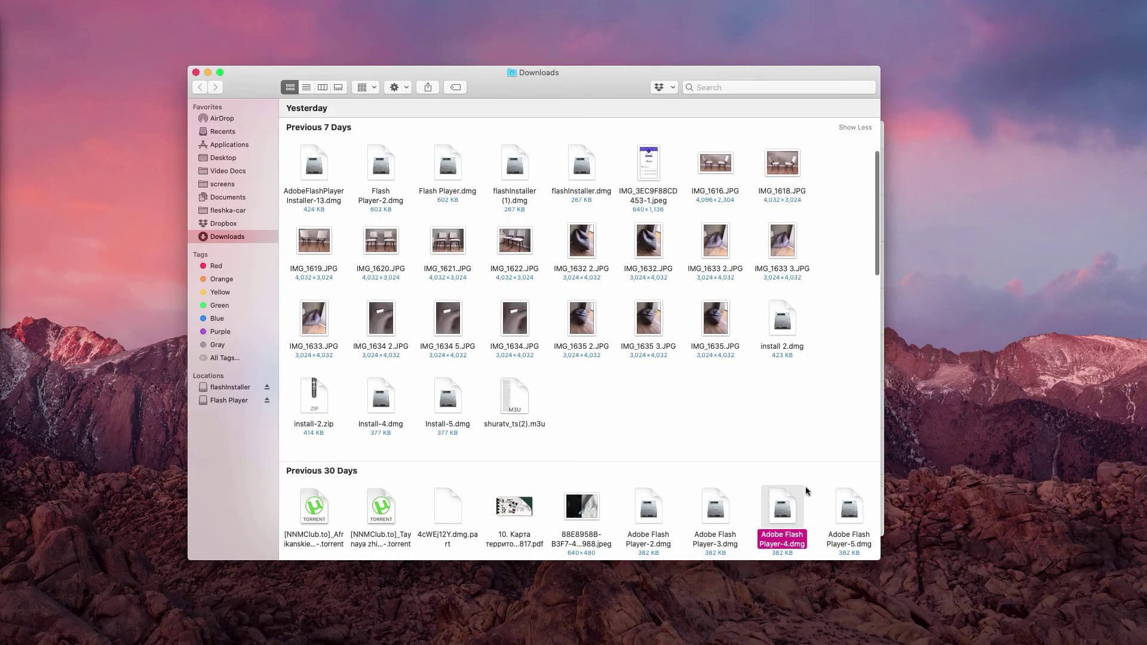
{"action": "right_click", "coordinate": [784, 510]}
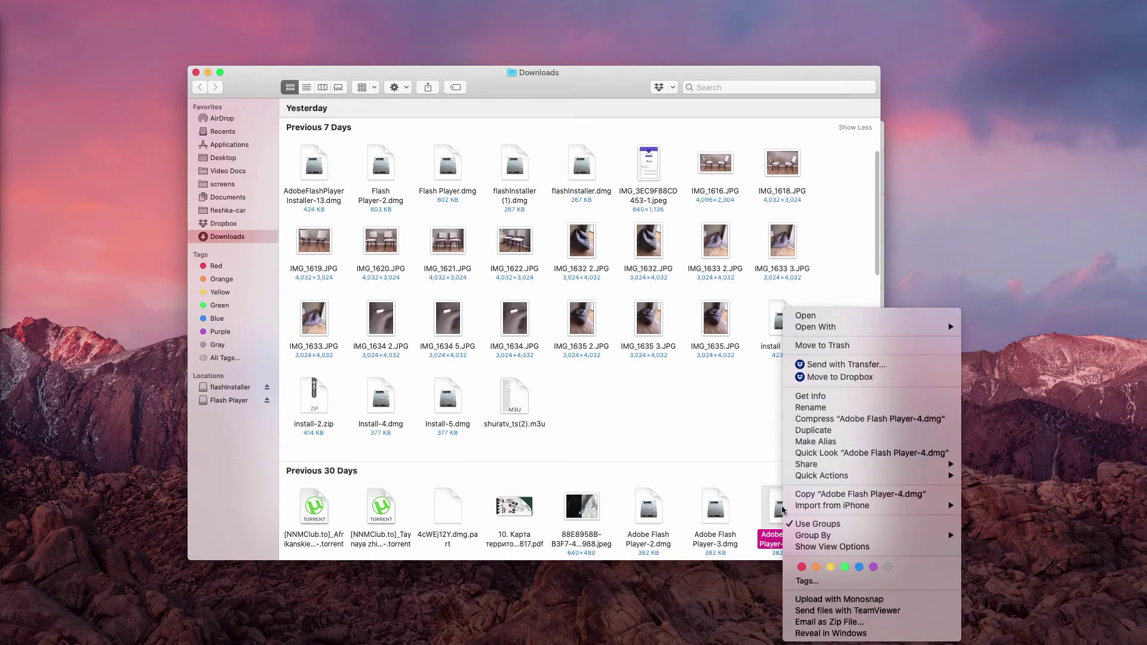
{"action": "left_click", "coordinate": [823, 345]}
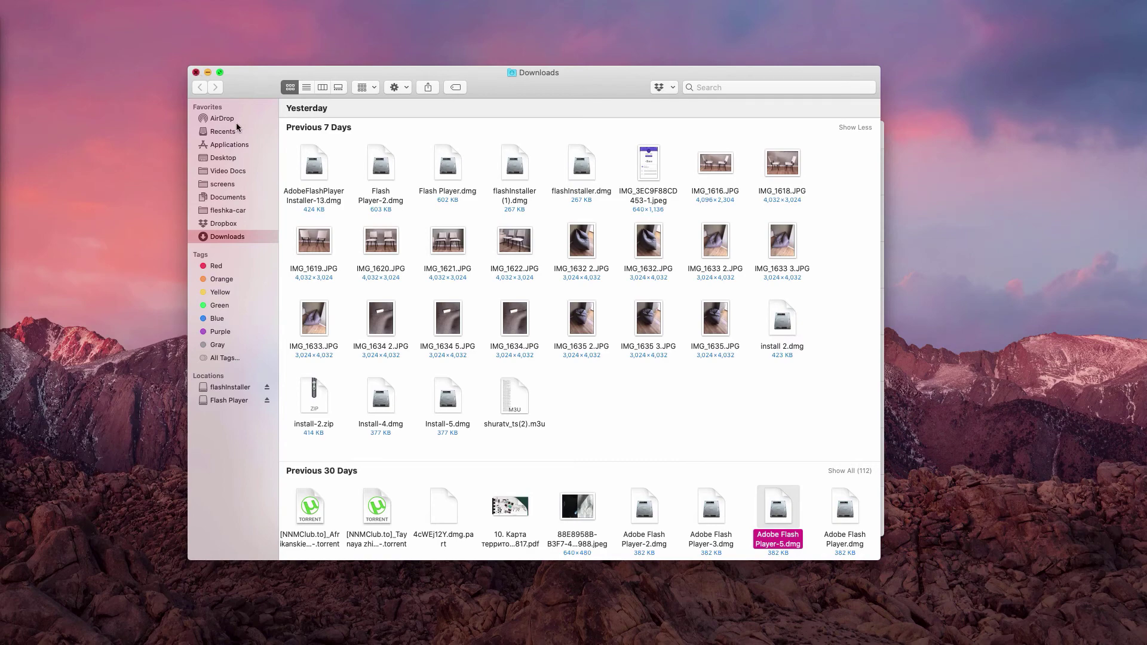
{"action": "left_click", "coordinate": [196, 72]}
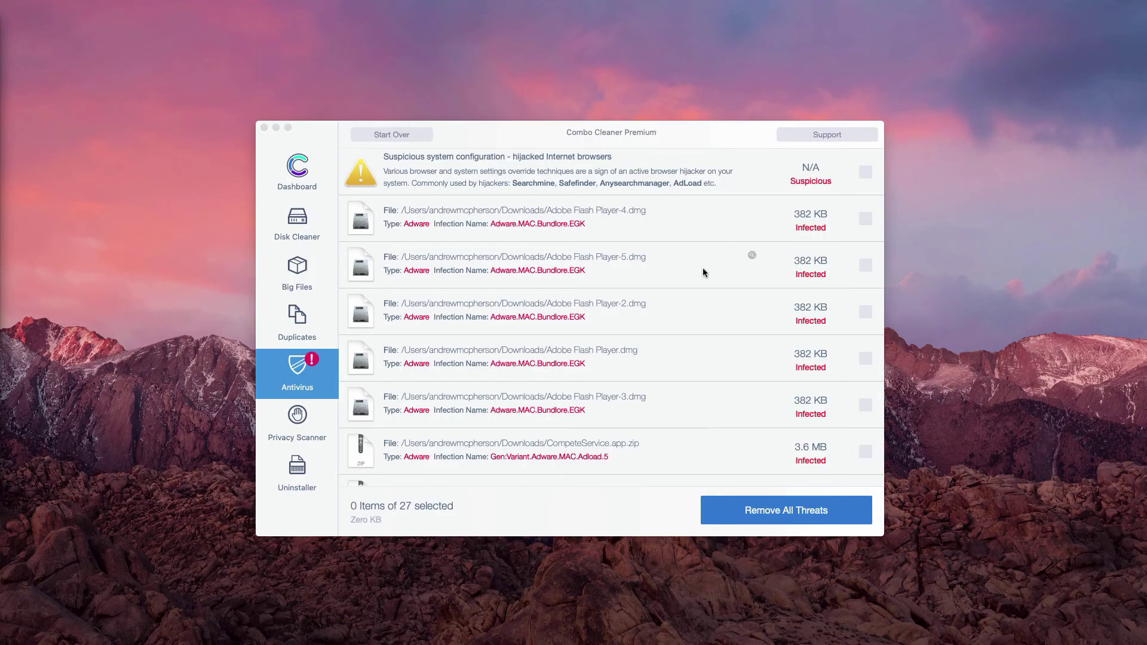
- Scroll the threats list and toggle the Flash Player-5 and Flash Player-2 threat checkboxes
{"action": "scroll", "coordinate": [705, 263], "scroll_direction": "down", "scroll_amount": 2}
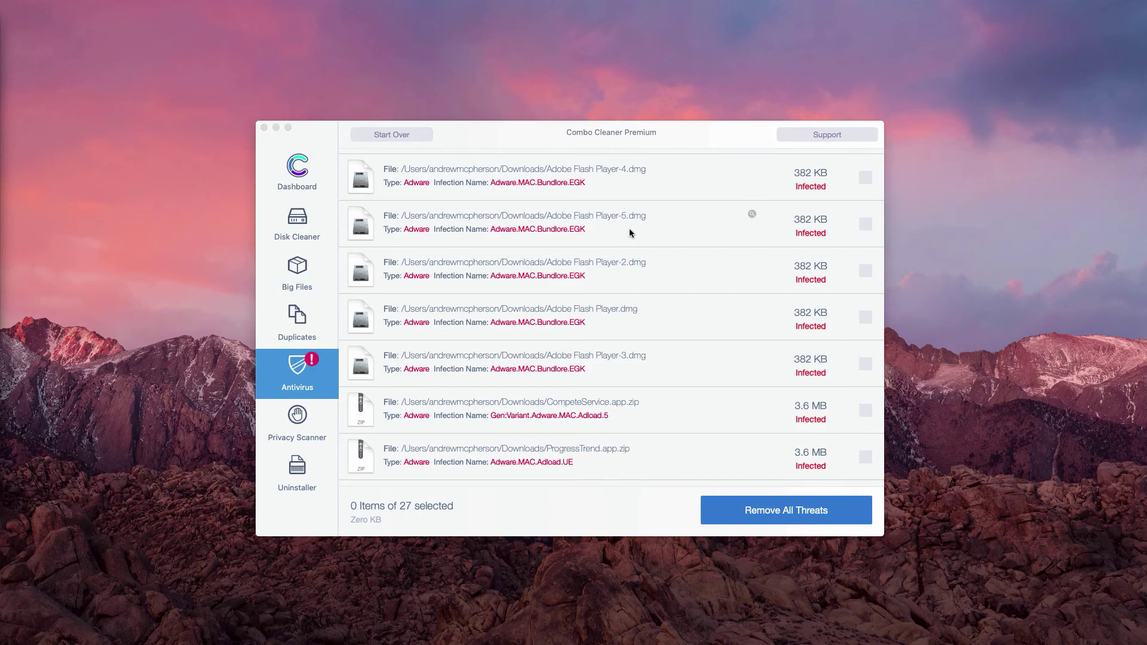
{"action": "left_click", "coordinate": [651, 221]}
{"action": "left_click", "coordinate": [711, 216]}
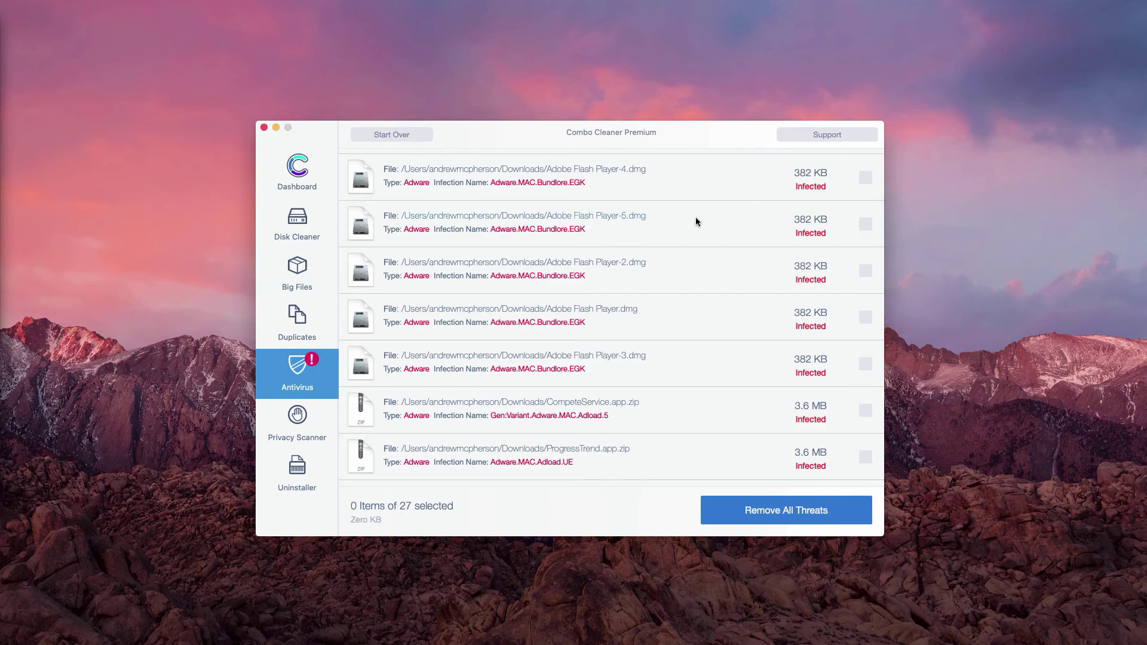
{"action": "left_click", "coordinate": [717, 217]}
{"action": "left_click", "coordinate": [645, 224]}
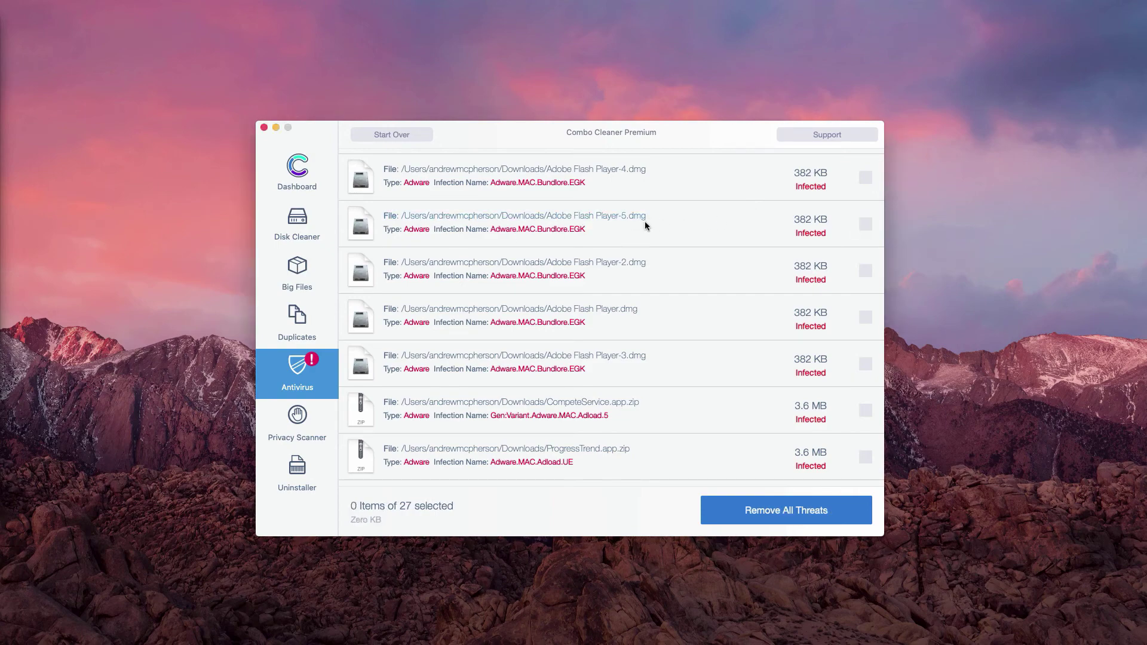
{"action": "left_click", "coordinate": [693, 216]}
{"action": "left_click", "coordinate": [693, 229]}
{"action": "left_click", "coordinate": [725, 220]}
{"action": "left_click", "coordinate": [773, 216]}
{"action": "left_click", "coordinate": [756, 218]}
{"action": "left_click", "coordinate": [770, 231]}
{"action": "left_click", "coordinate": [750, 266]}
{"action": "left_click", "coordinate": [753, 262]}
- Reveal Adobe Flash Player-5.dmg in Downloads and move it to the Trash
{"action": "left_click", "coordinate": [751, 215]}
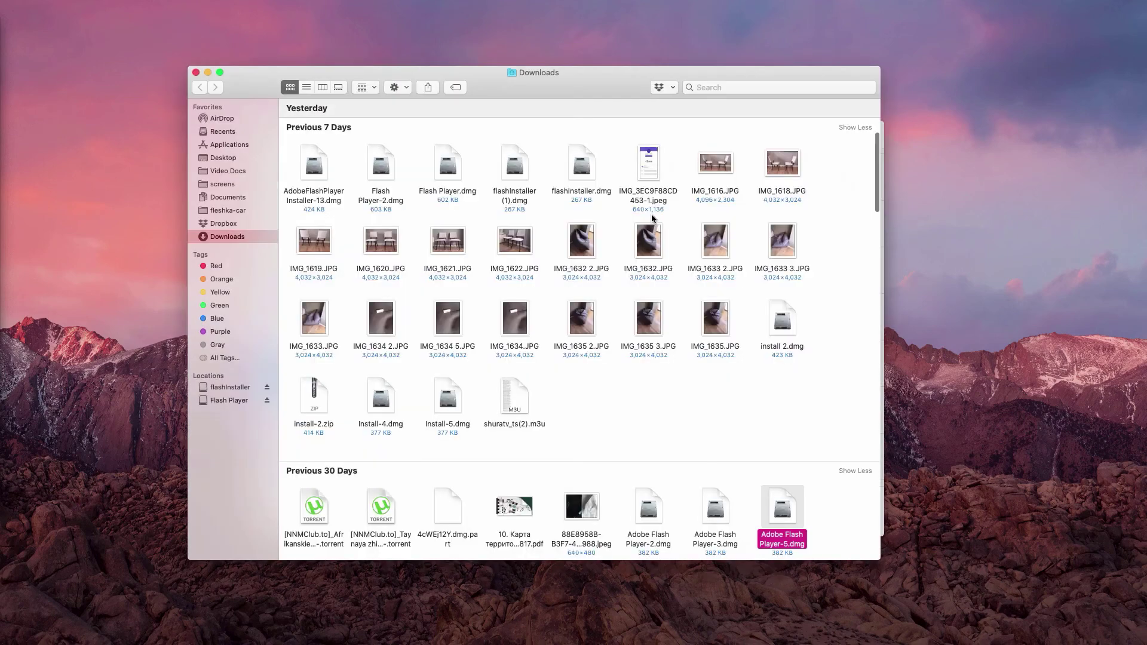
{"action": "right_click", "coordinate": [774, 518]}
{"action": "left_click", "coordinate": [819, 345]}
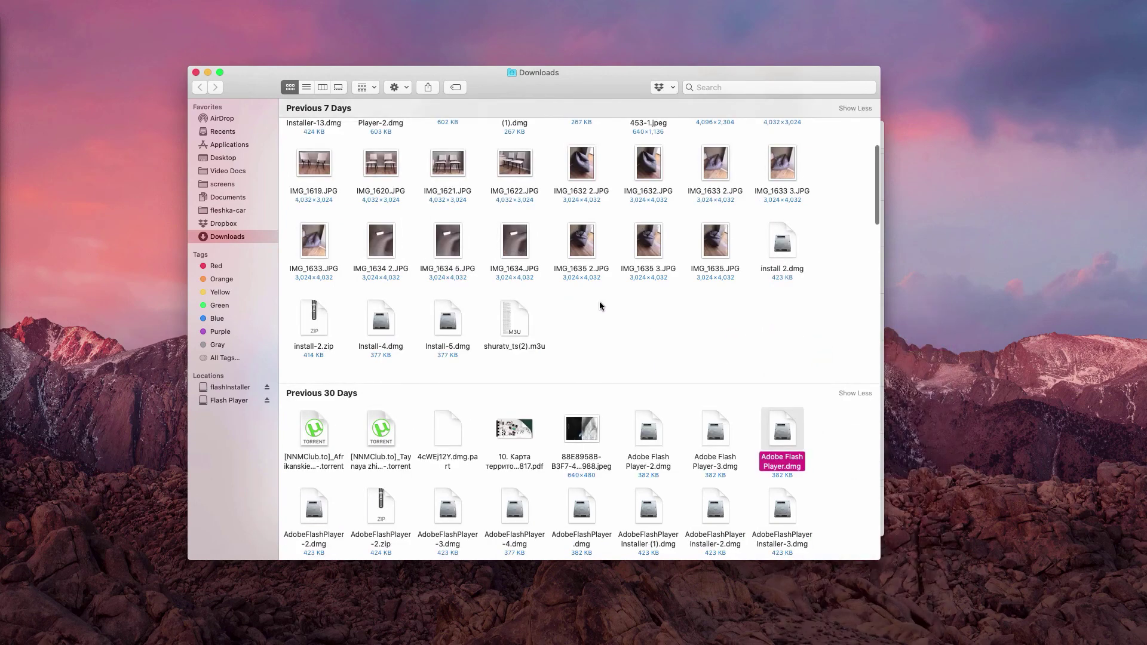
{"action": "left_click", "coordinate": [195, 72]}
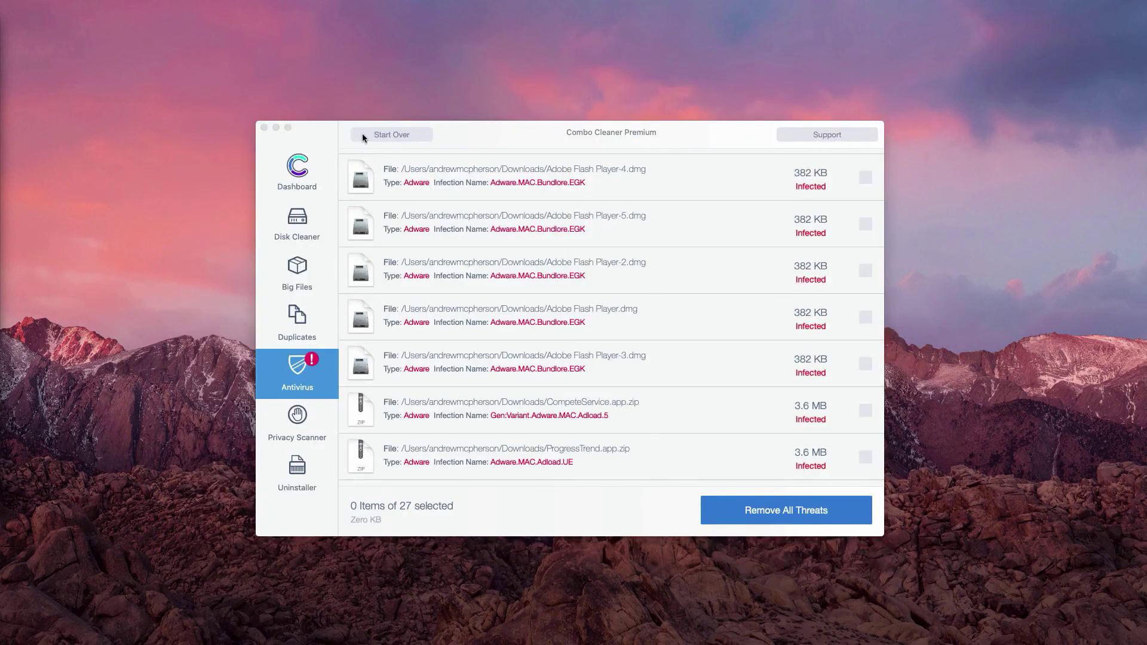
{"action": "left_click", "coordinate": [657, 135]}
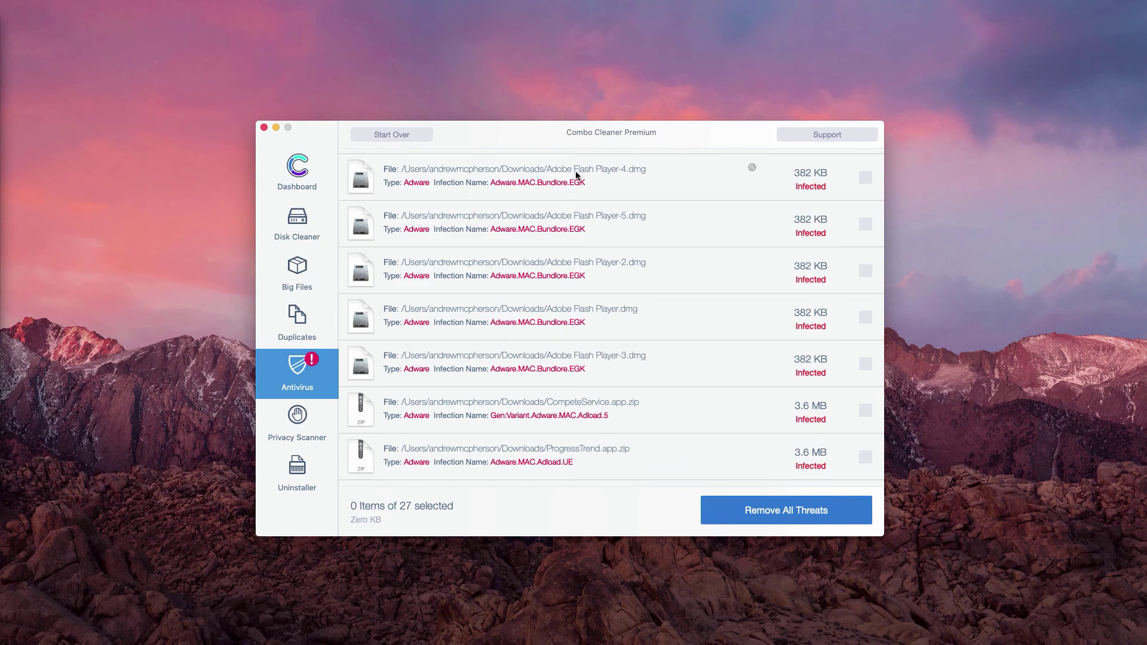
{"action": "scroll", "coordinate": [567, 323], "scroll_direction": "up", "scroll_amount": 3}
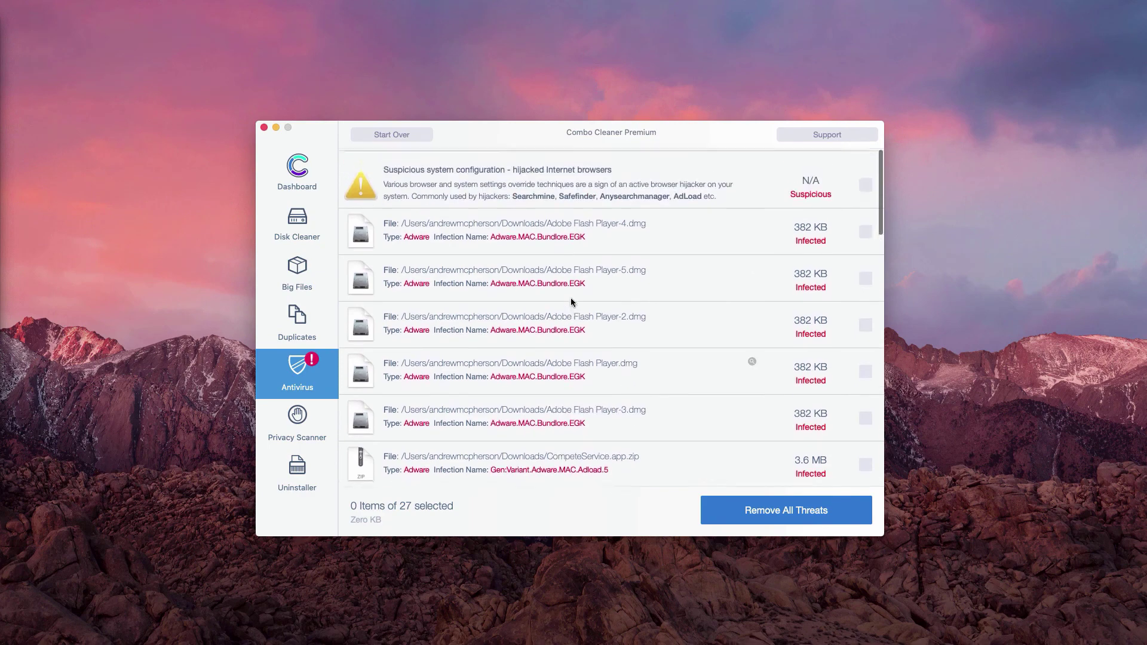
{"action": "scroll", "coordinate": [576, 235], "scroll_direction": "down", "scroll_amount": 10}
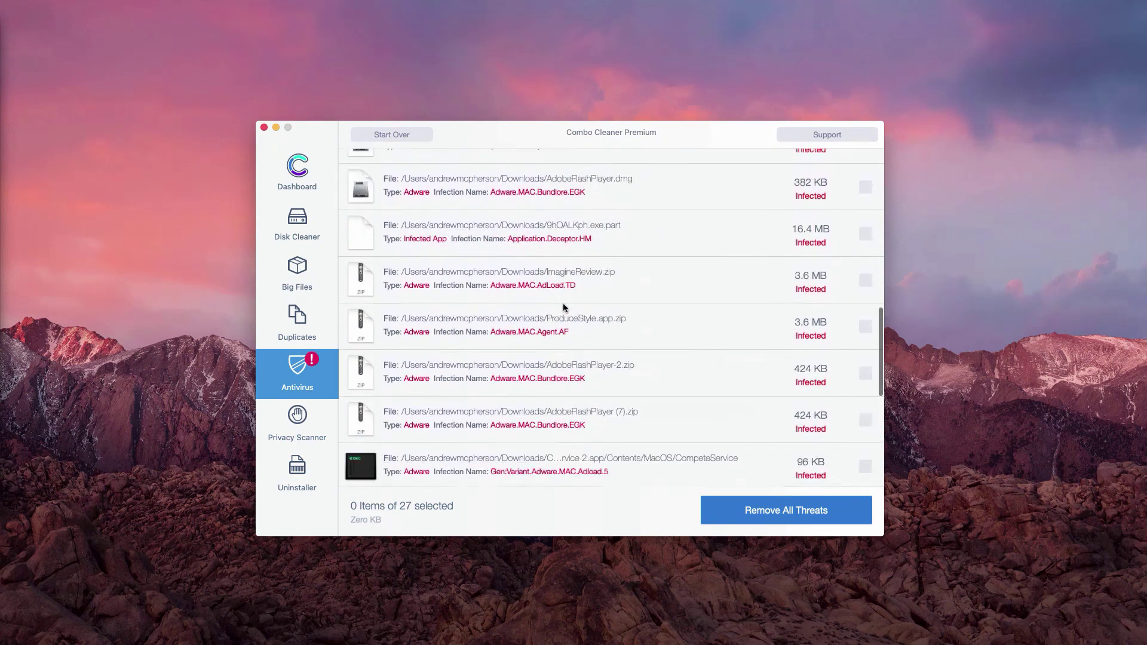
{"action": "scroll", "coordinate": [564, 336], "scroll_direction": "up", "scroll_amount": 10}
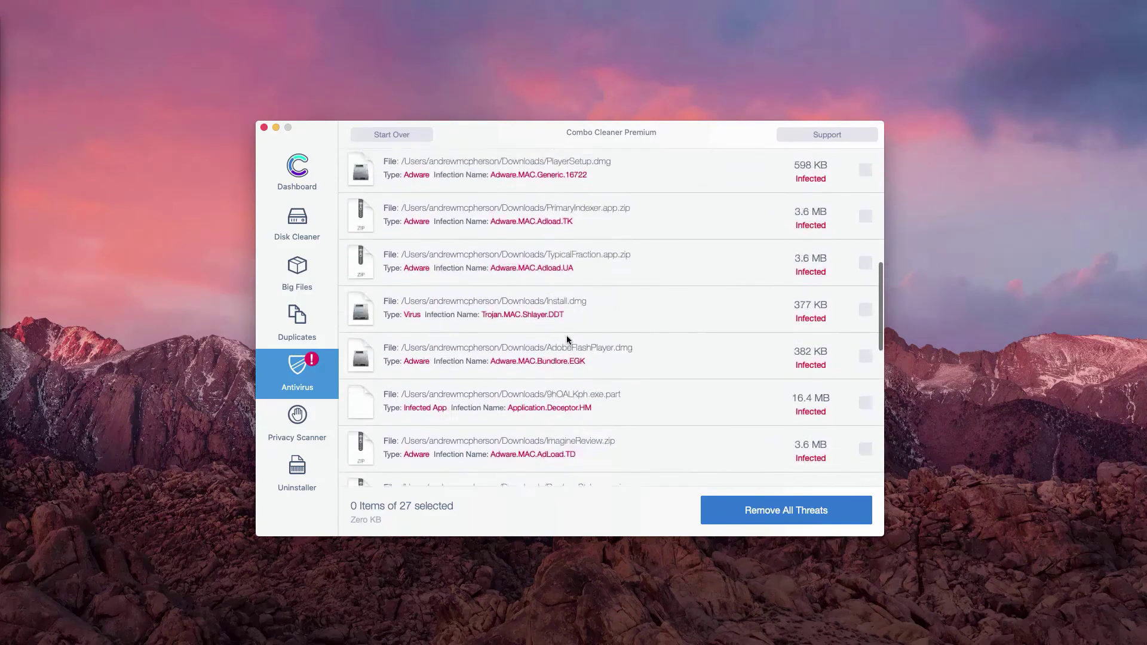
{"action": "scroll", "coordinate": [566, 335], "scroll_direction": "up", "scroll_amount": 3}
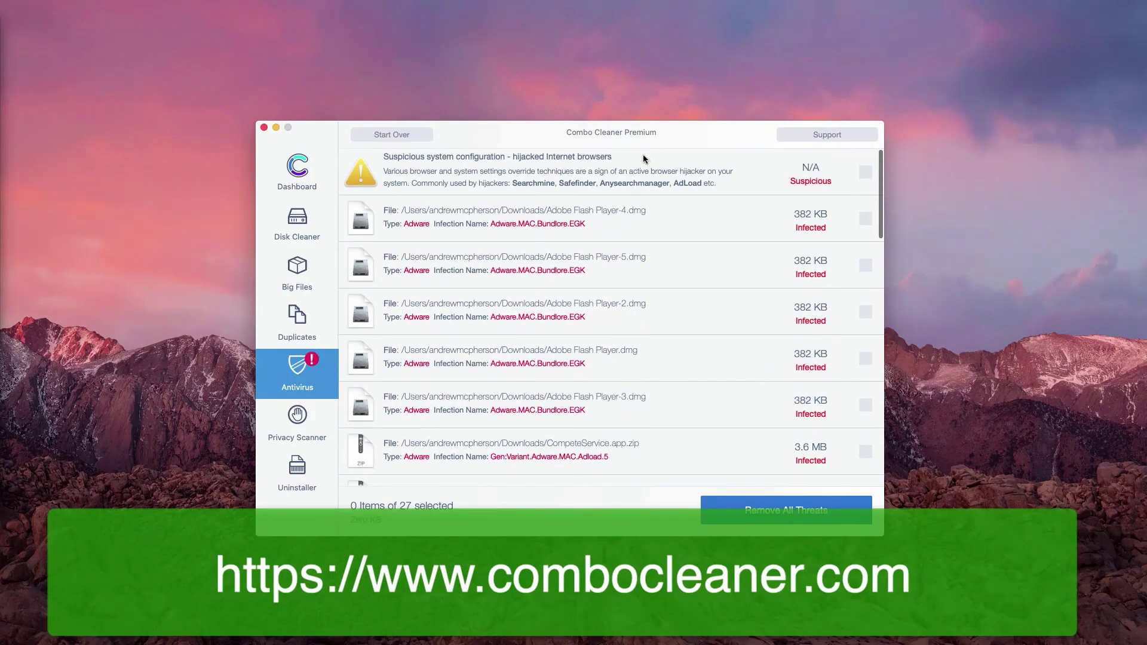